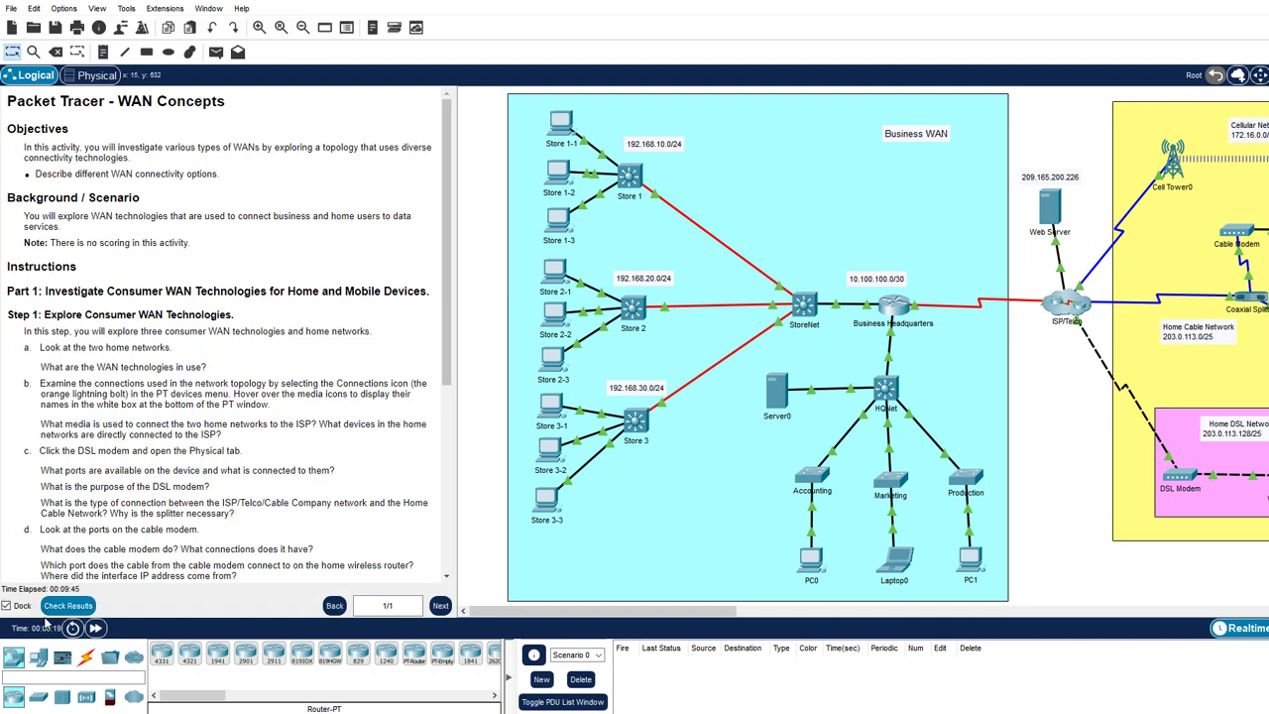
- Undock the activity instructions, stop keeping them on top, and bring the network topology in front of them
click(7, 606)
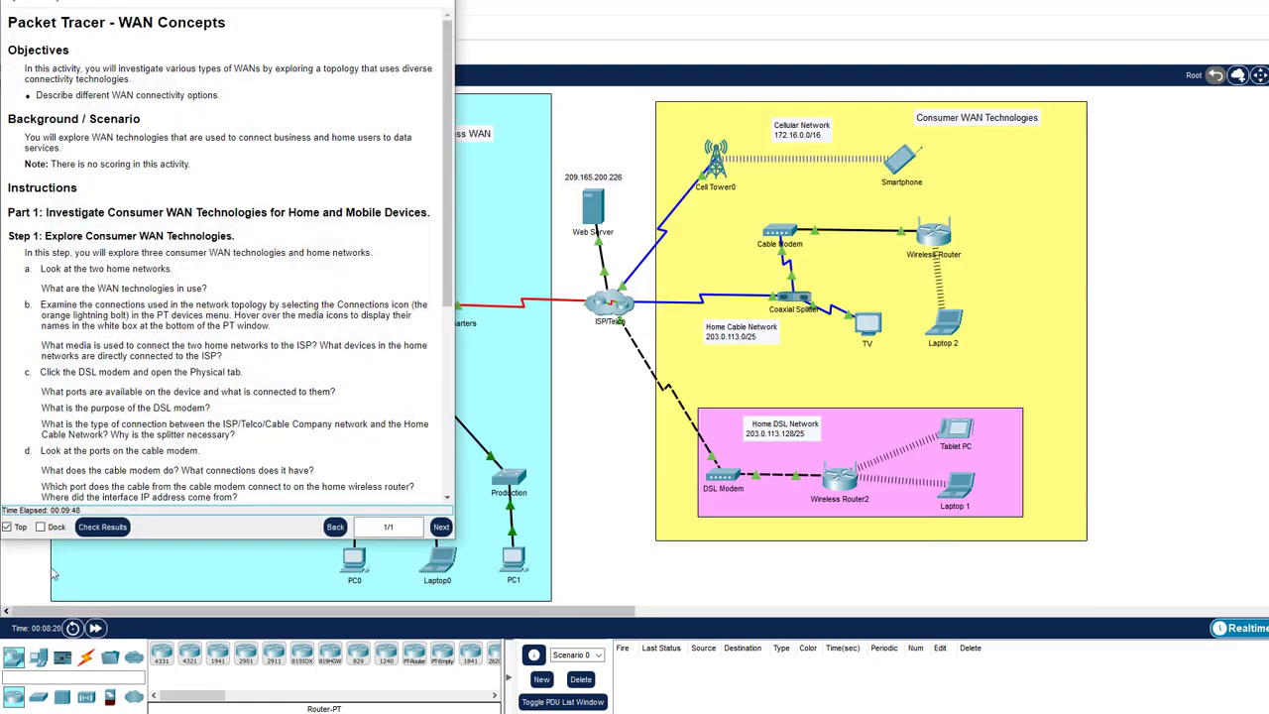
click(7, 526)
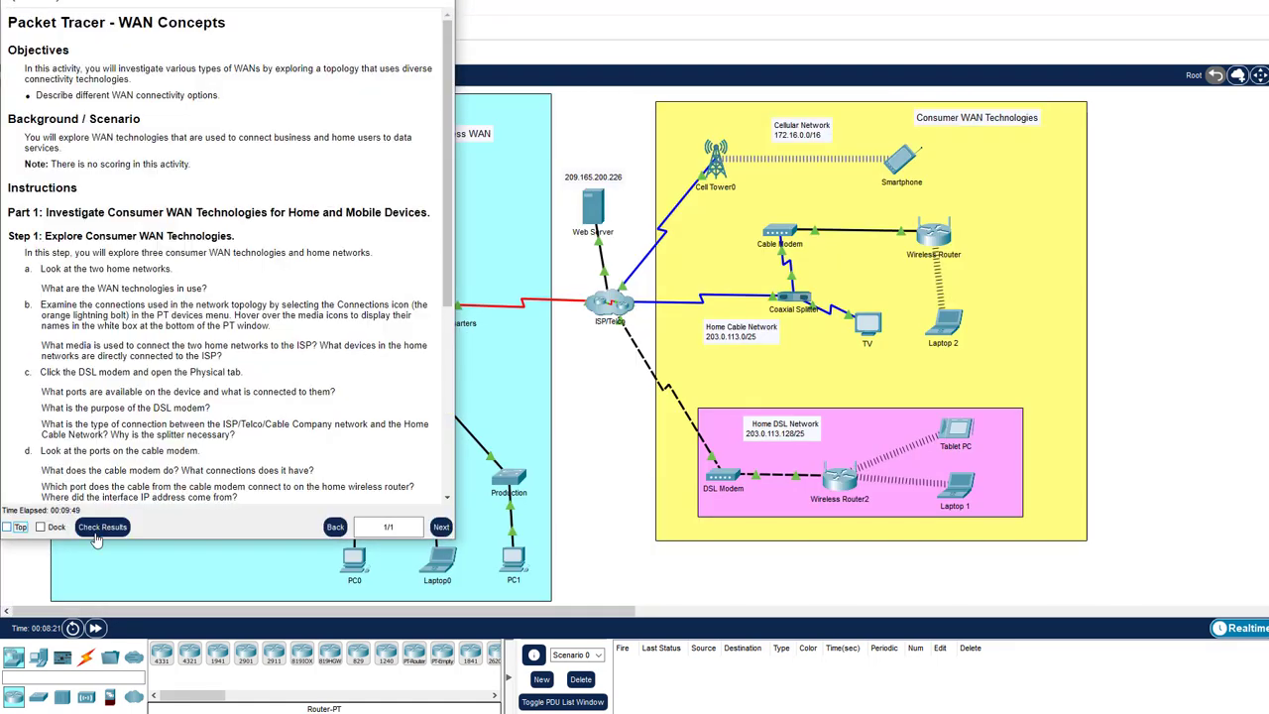
click(601, 439)
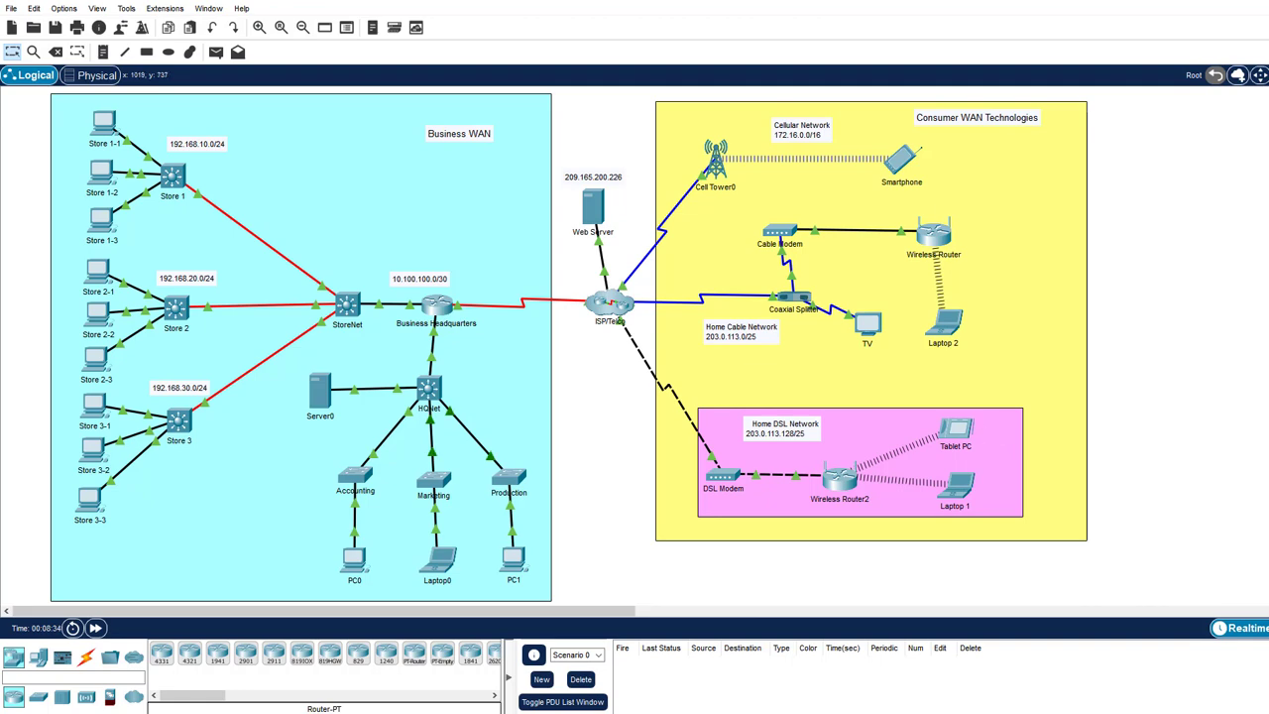
- Switch to the WAN Concepts document in Word and read the question on the two home networks' WAN technologies
key(alt+Tab)
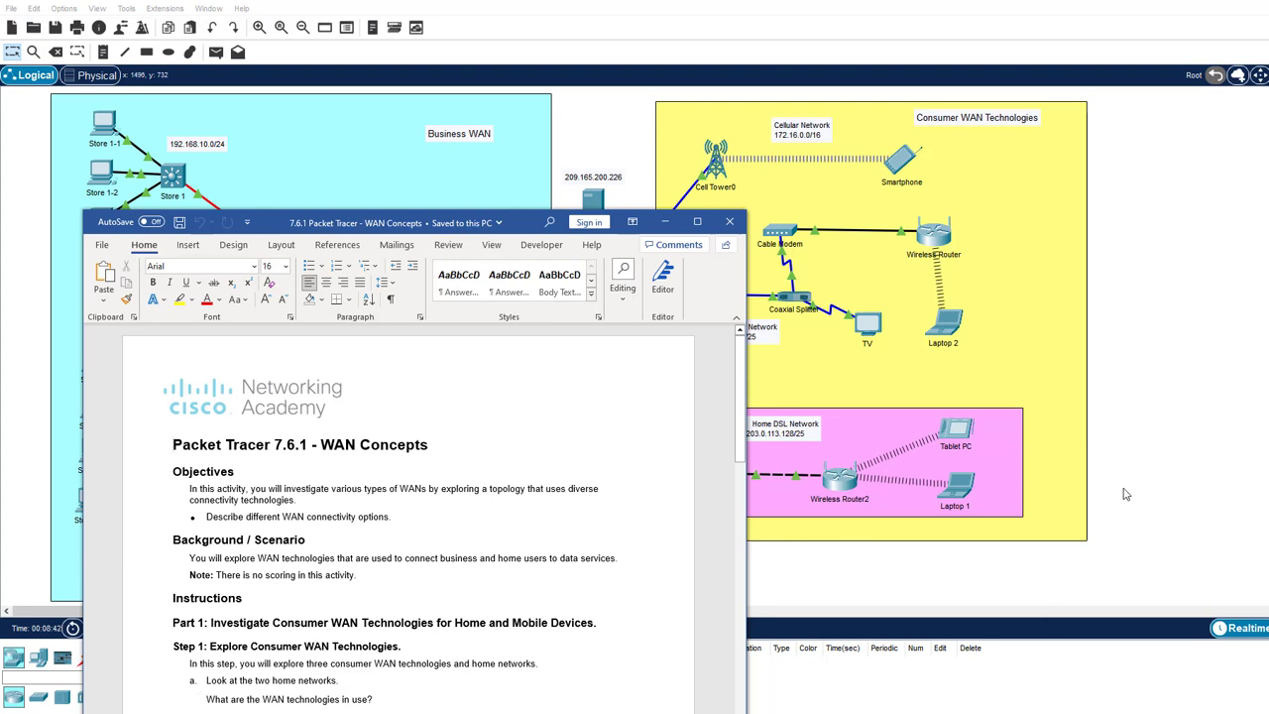
click(1197, 468)
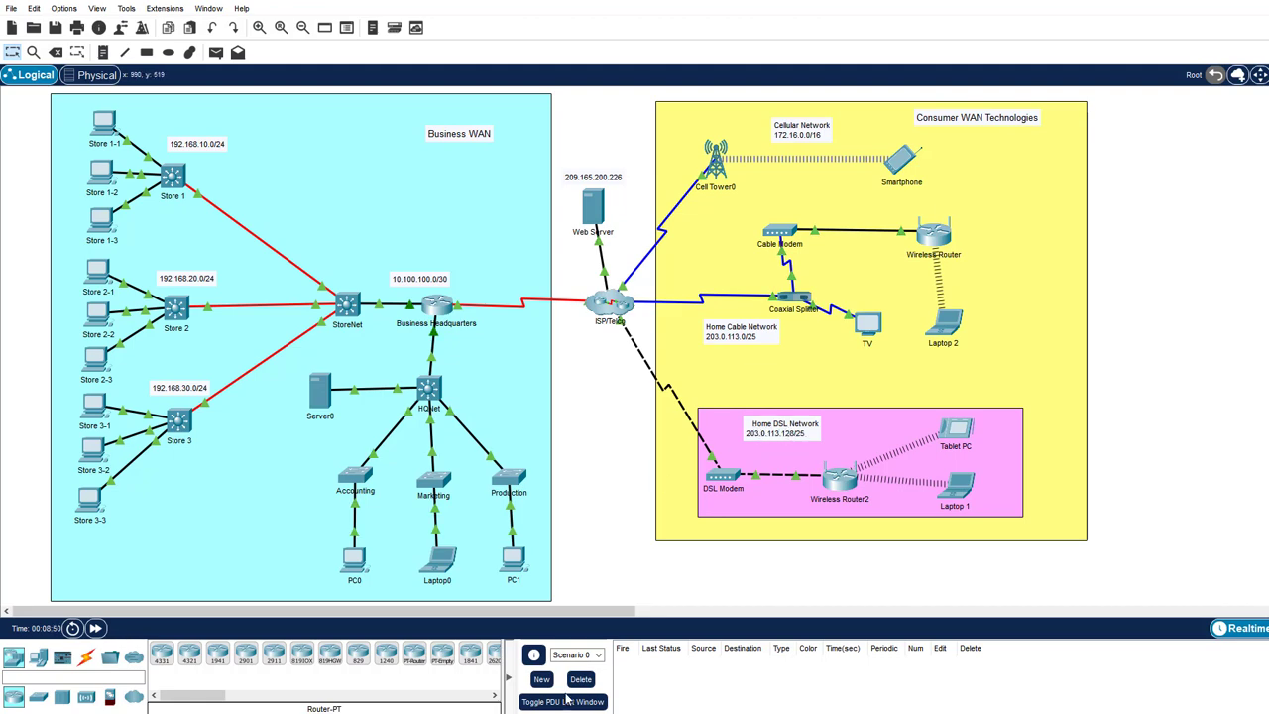
key(alt+Tab)
scroll(404, 583, down, 1)
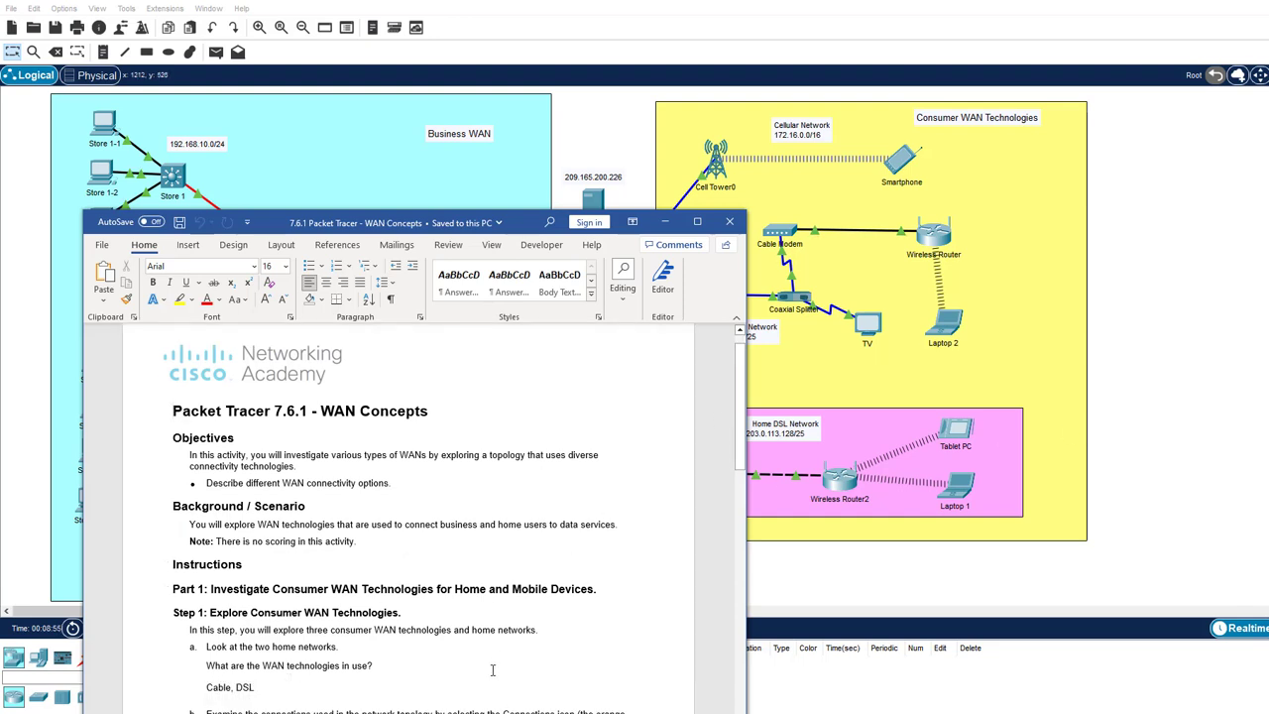
scroll(489, 668, down, 1)
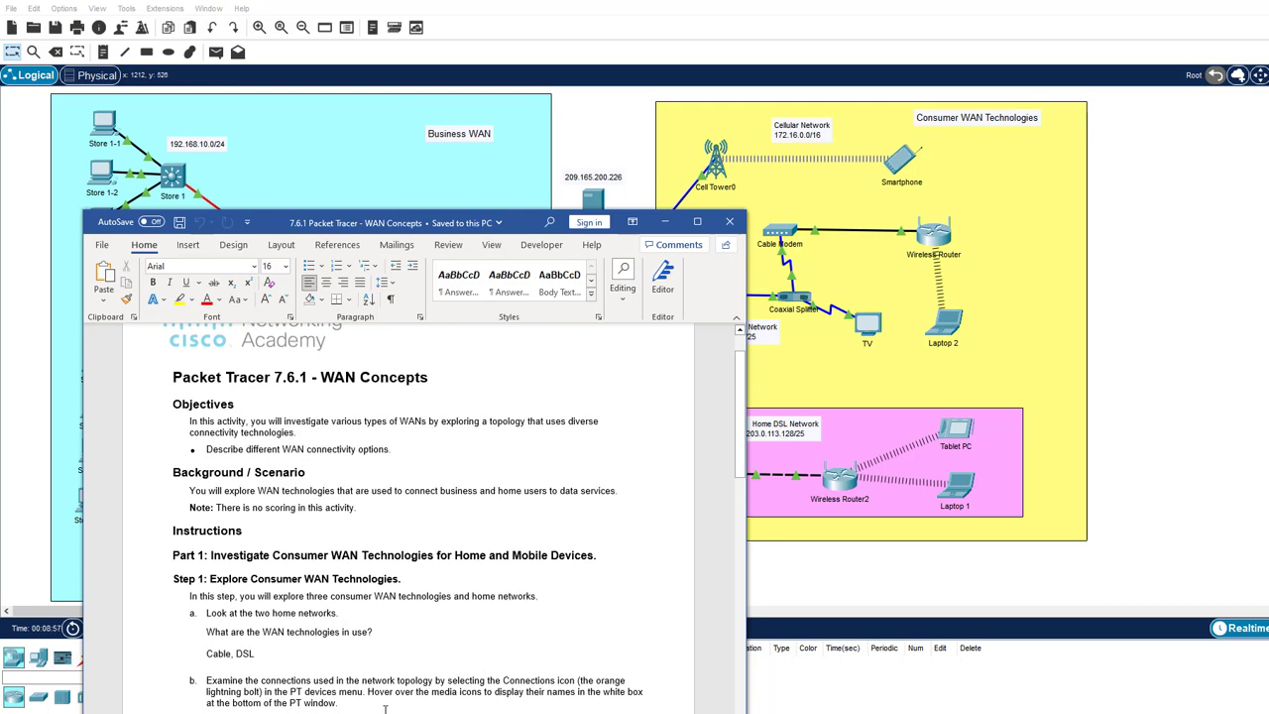
drag(436, 228, 928, 167)
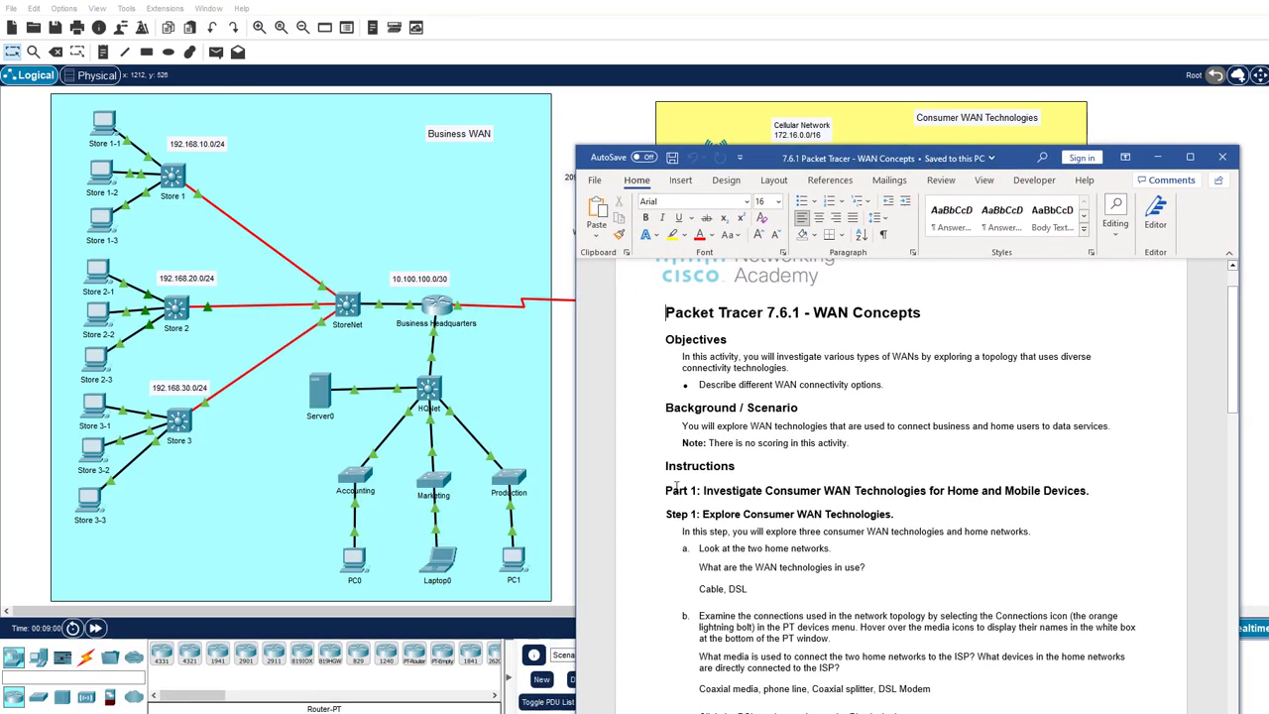
- List the connection media types in Packet Tracer and check them against the home network media question in the Word document
click(86, 665)
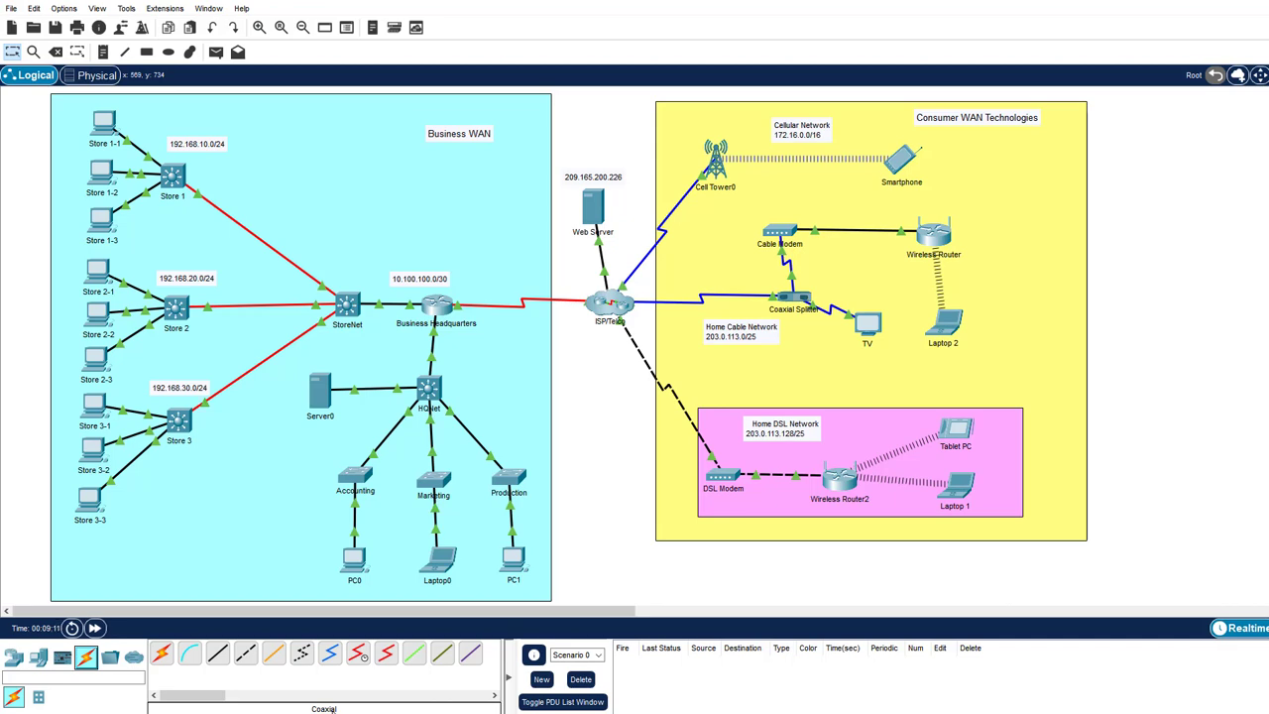
key(alt+Tab)
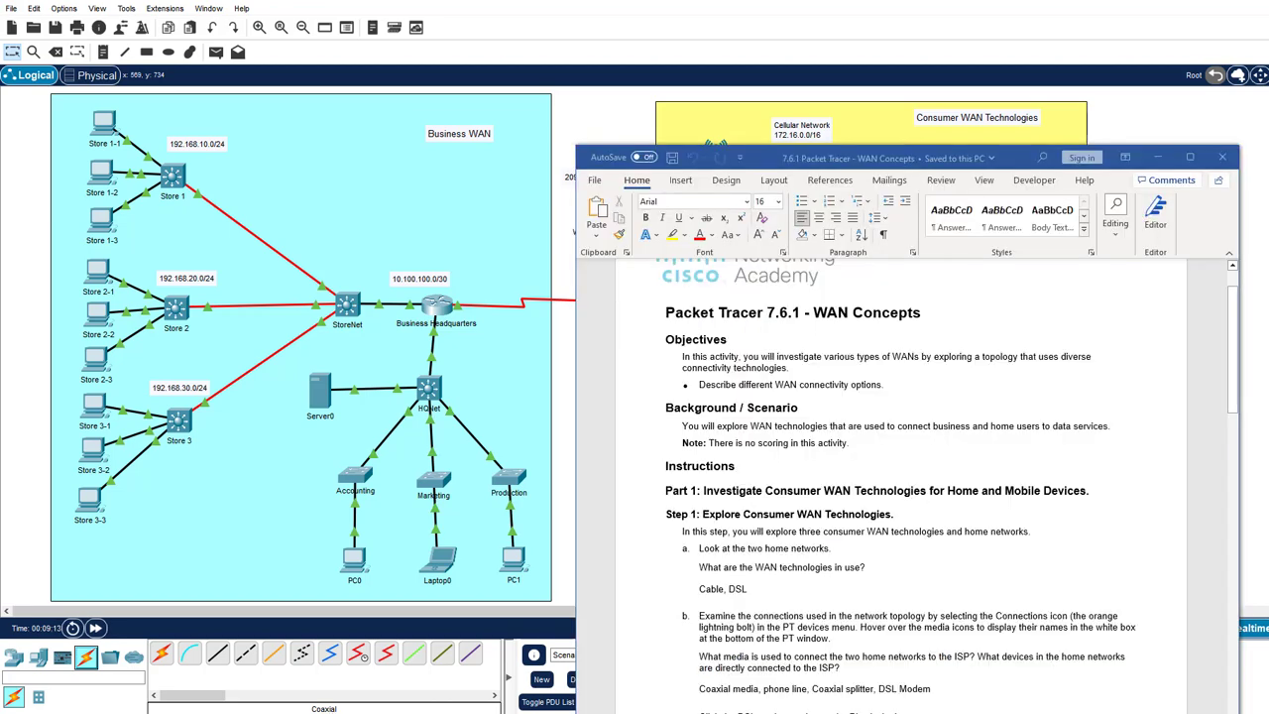
scroll(761, 683, up, 1)
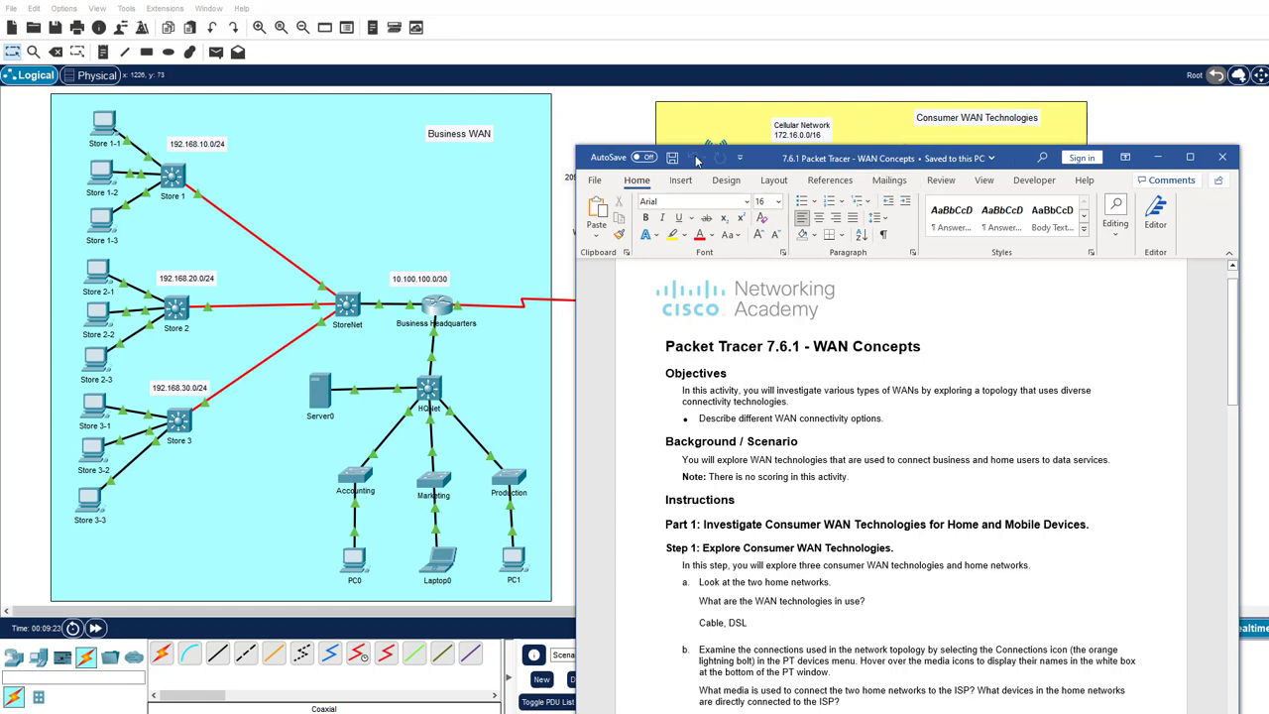
key(alt+Tab)
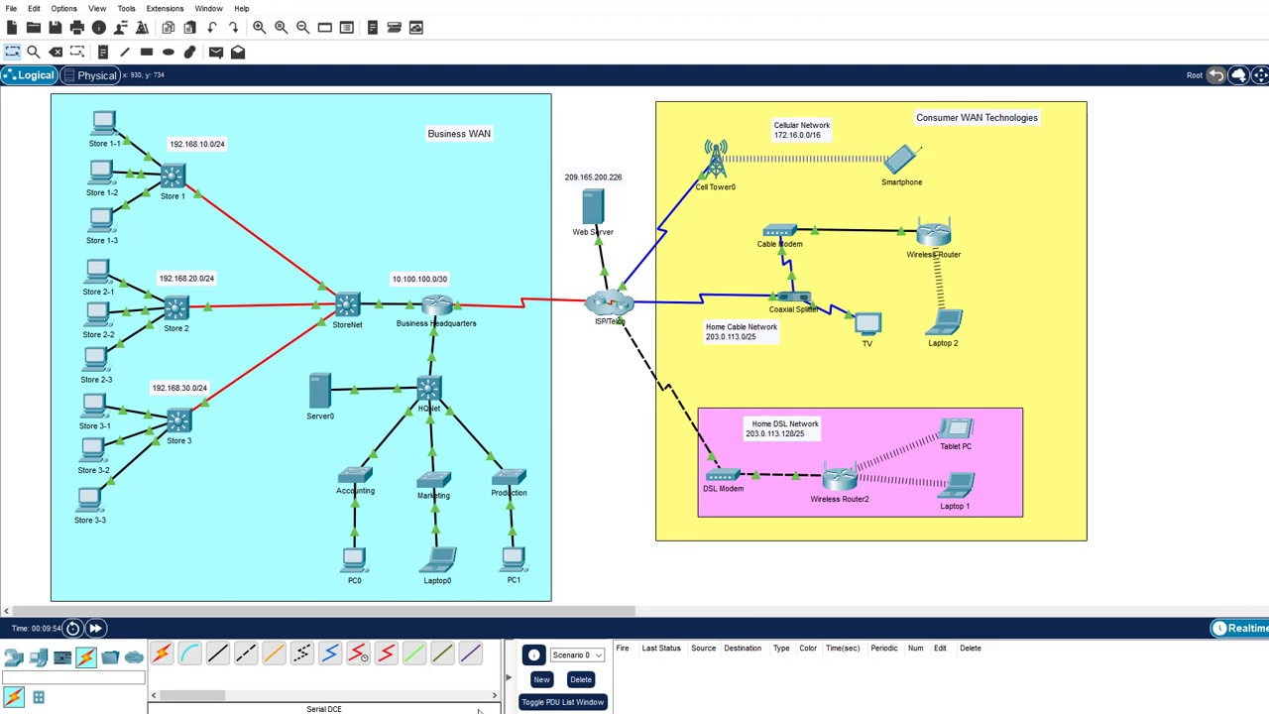
click(545, 712)
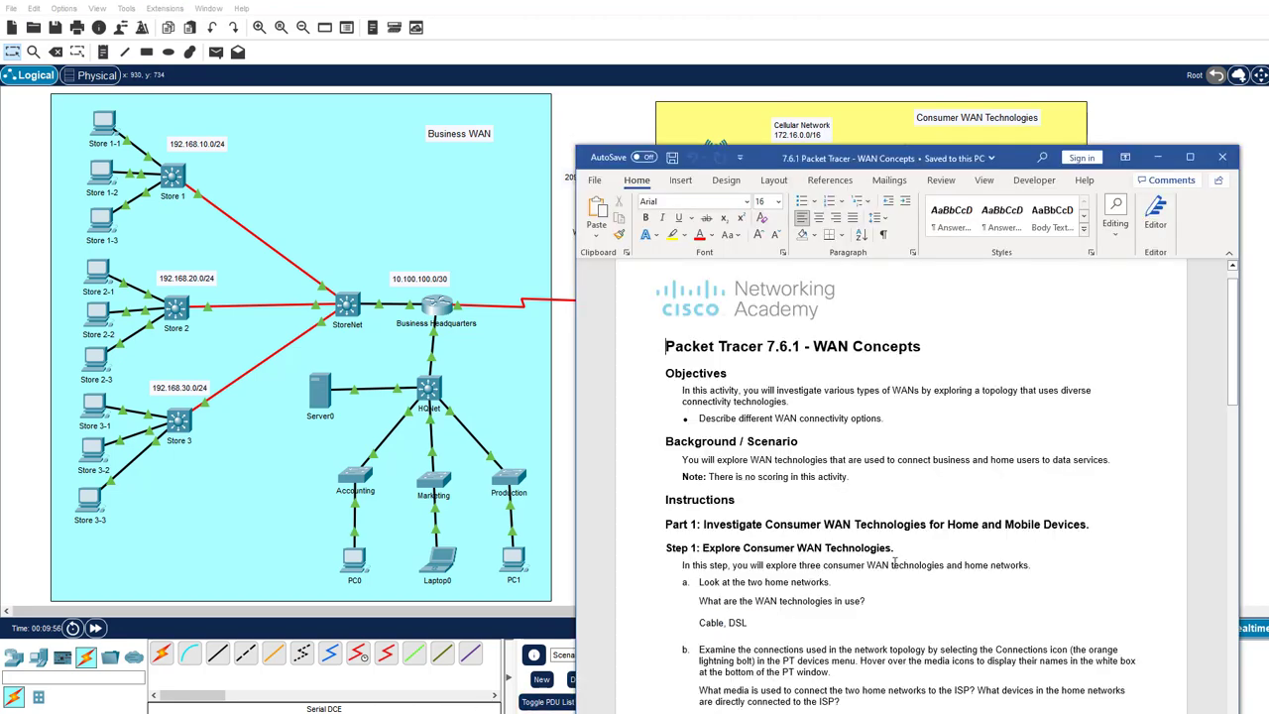
- Examine the DSL Modem's ports in an enlarged Physical view and compare them with question c in the Word document
scroll(895, 562, down, 1)
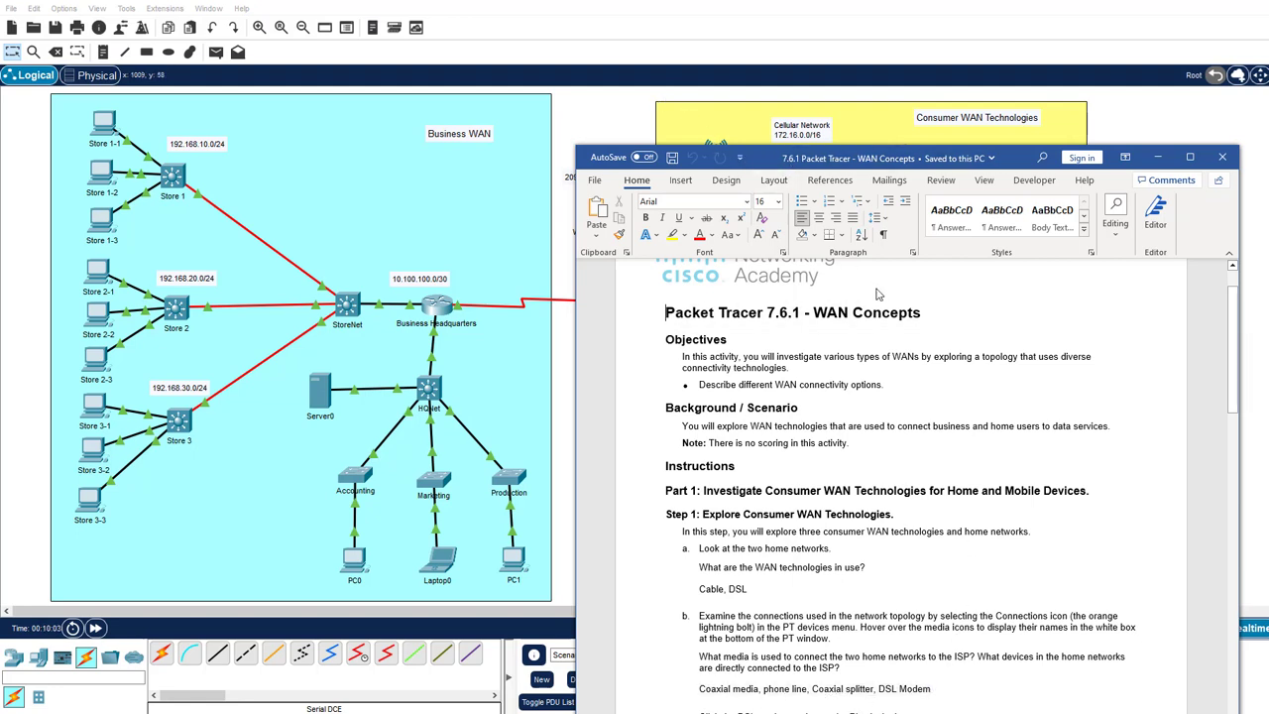
scroll(877, 294, down, 1)
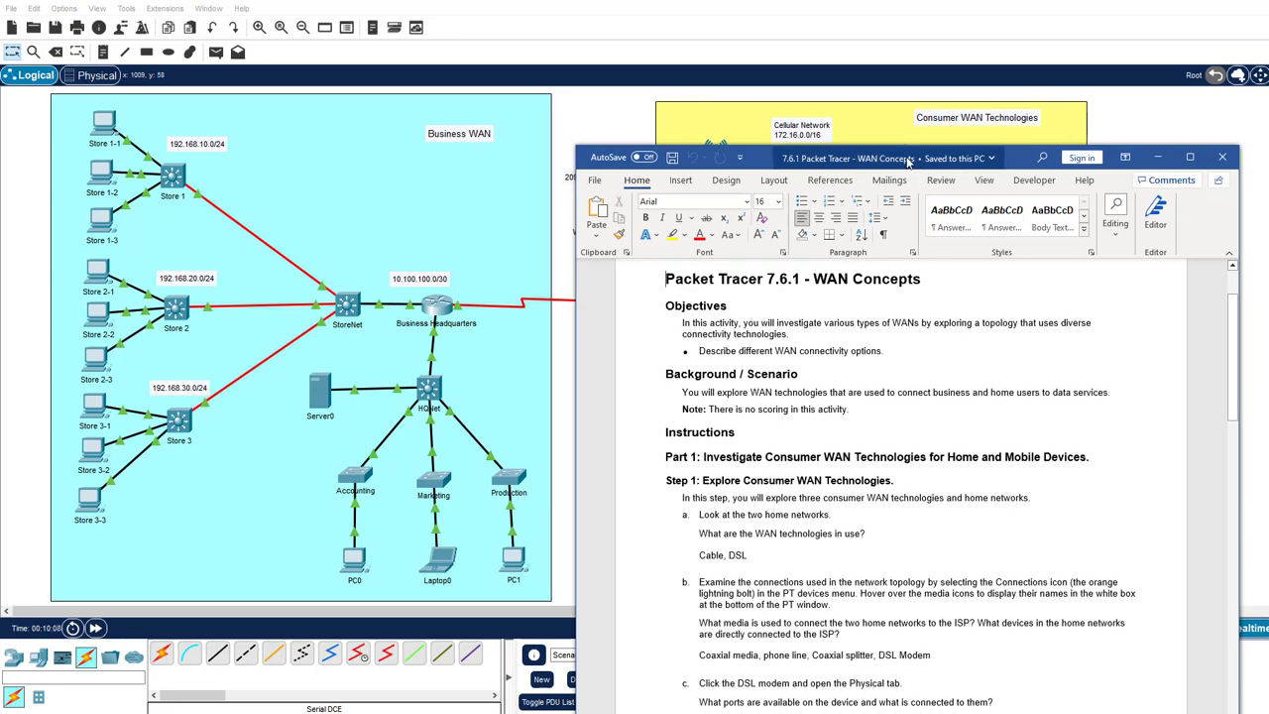
drag(875, 158, 259, 164)
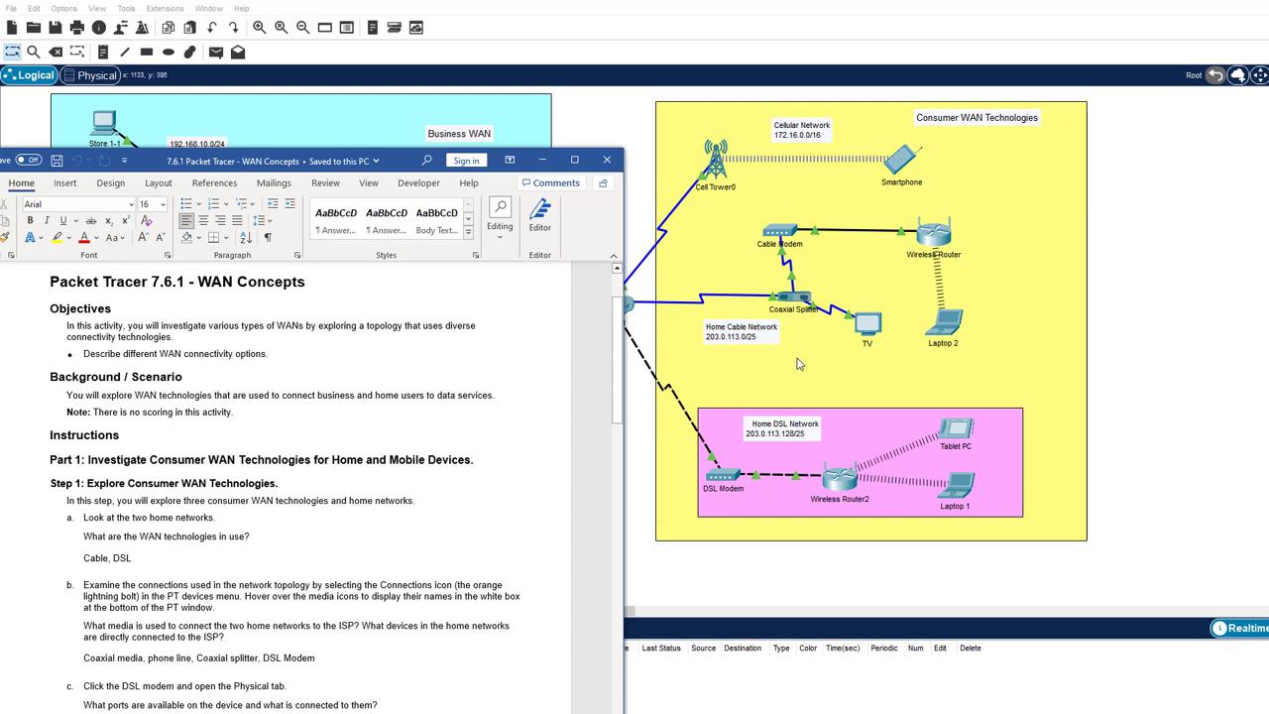
click(724, 478)
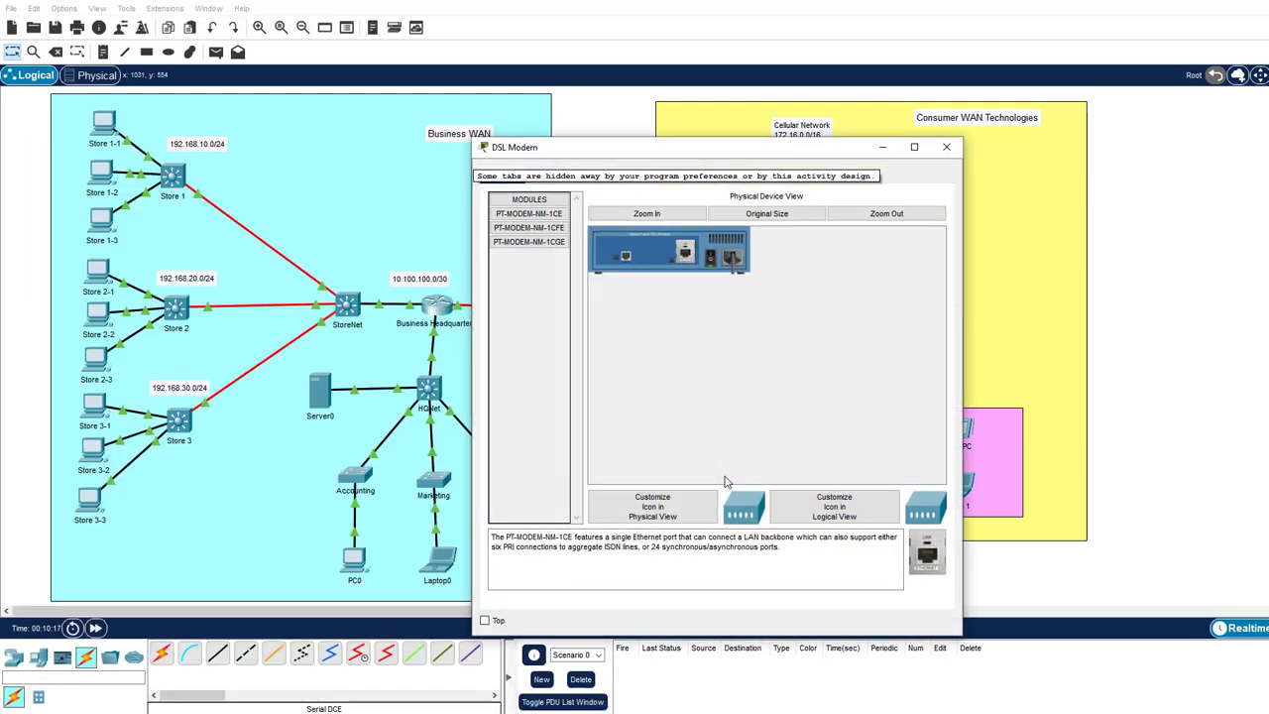
click(648, 216)
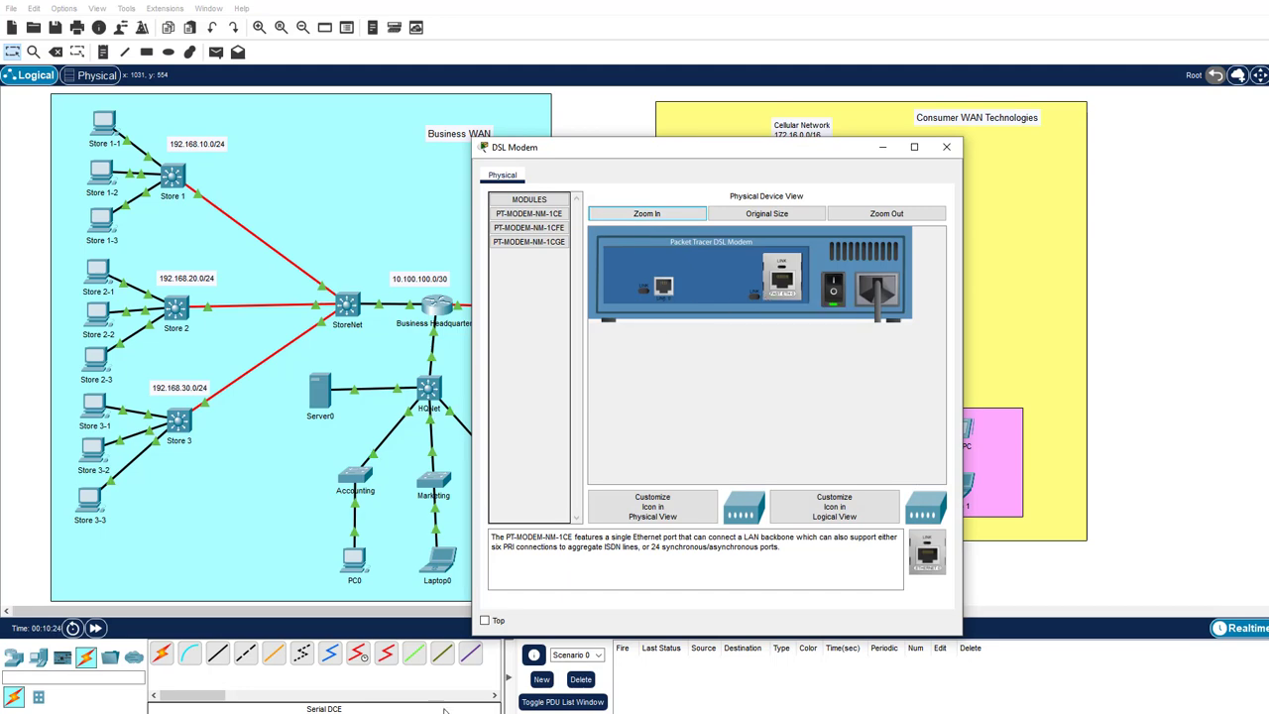
key(alt+Tab)
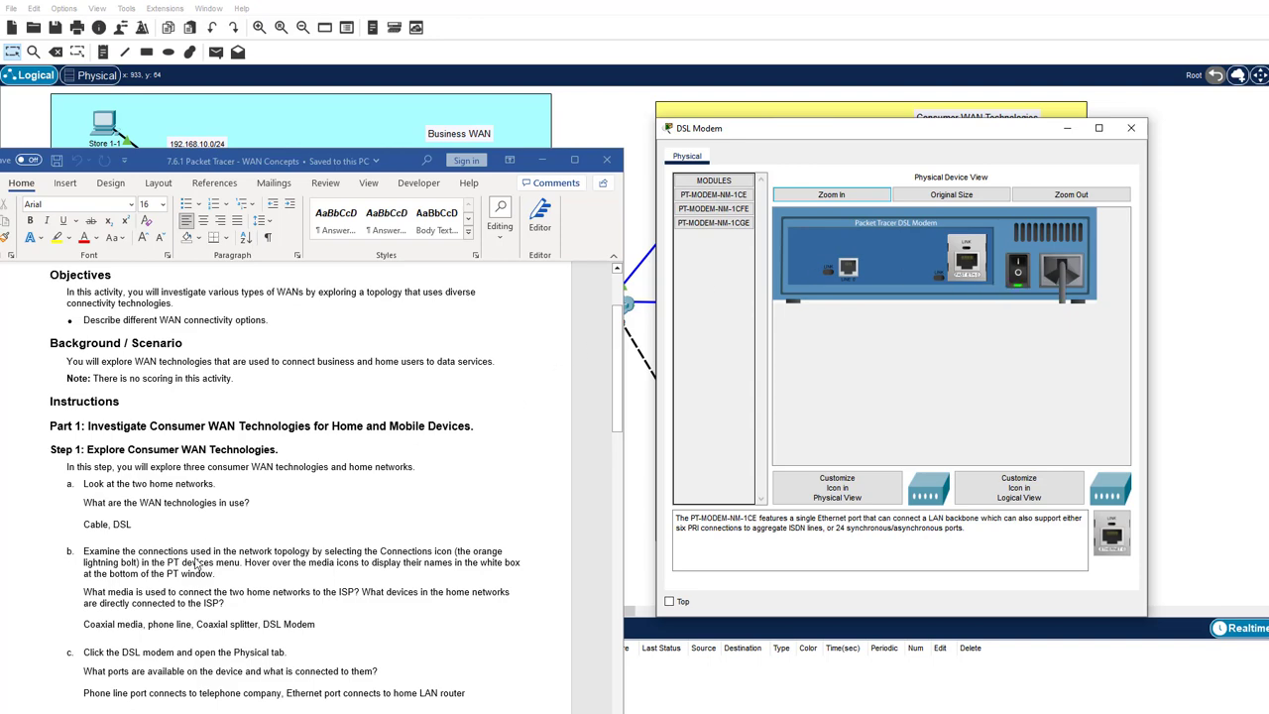
scroll(186, 644, down, 1)
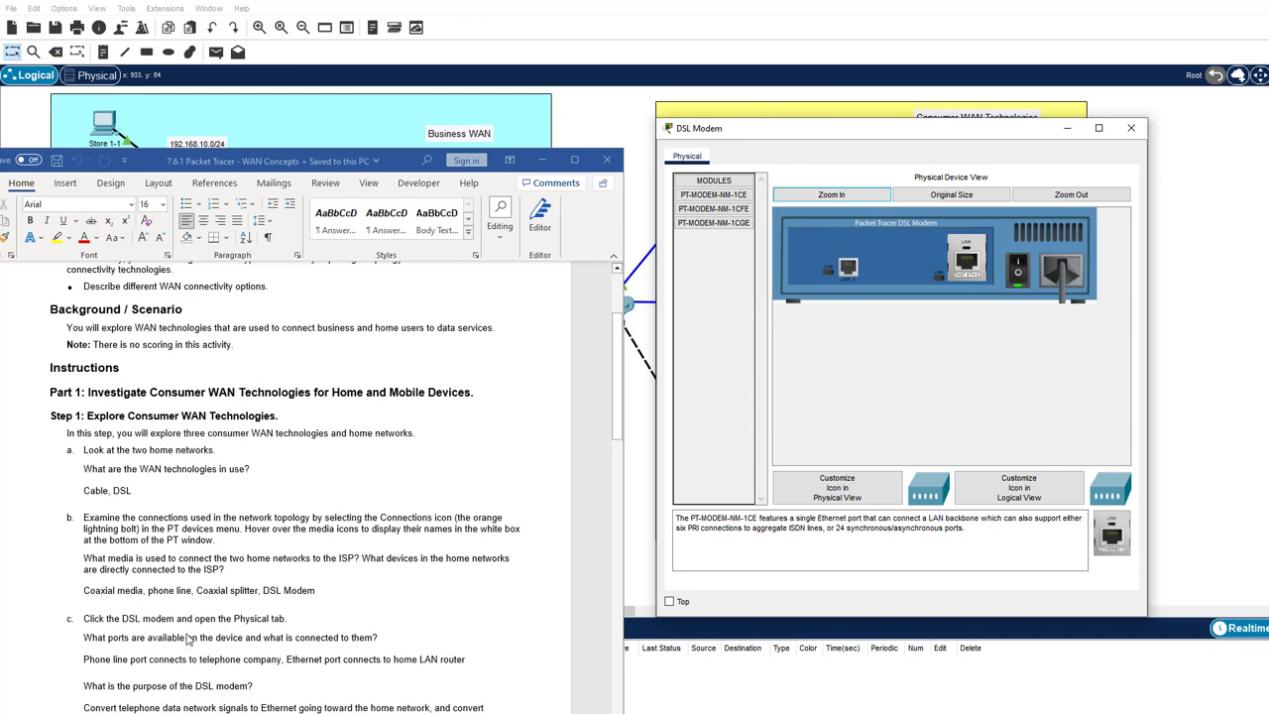
scroll(187, 639, up, 1)
scroll(190, 637, down, 1)
- Switch to the NetAcad DSL Connections page in the browser and highlight the statement on what the DSL modem converts
click(297, 660)
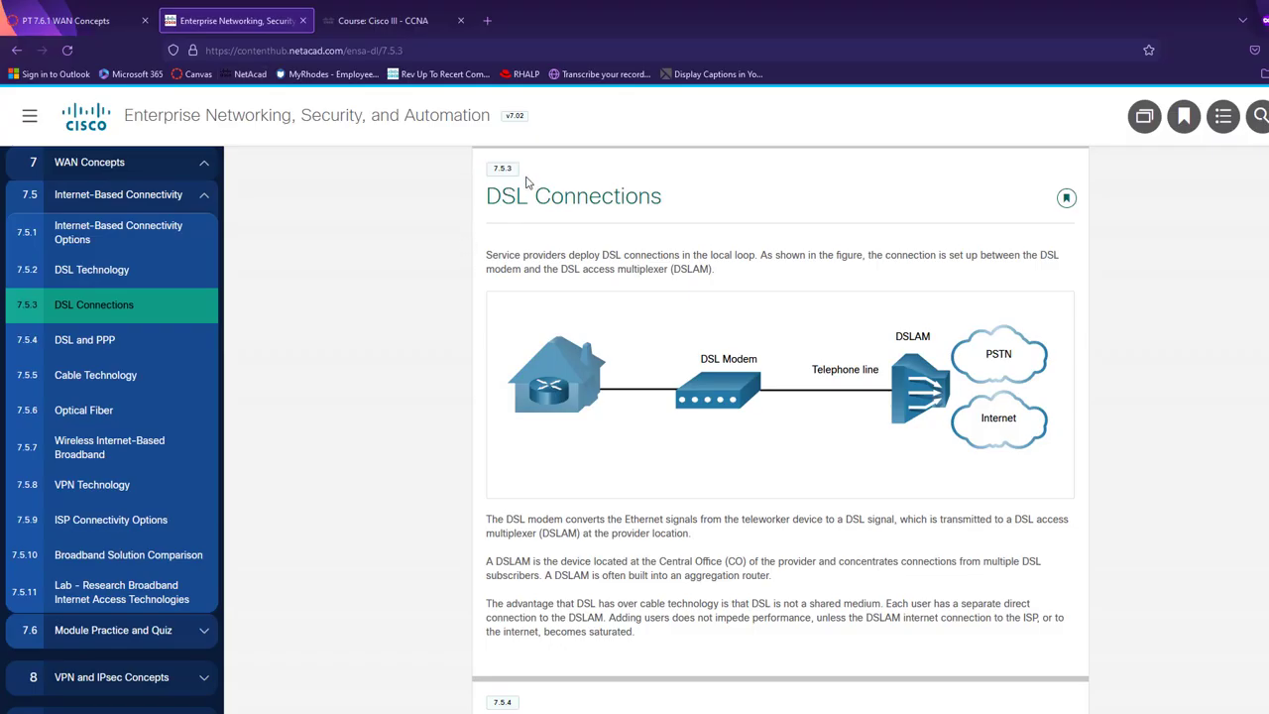
drag(486, 518, 900, 517)
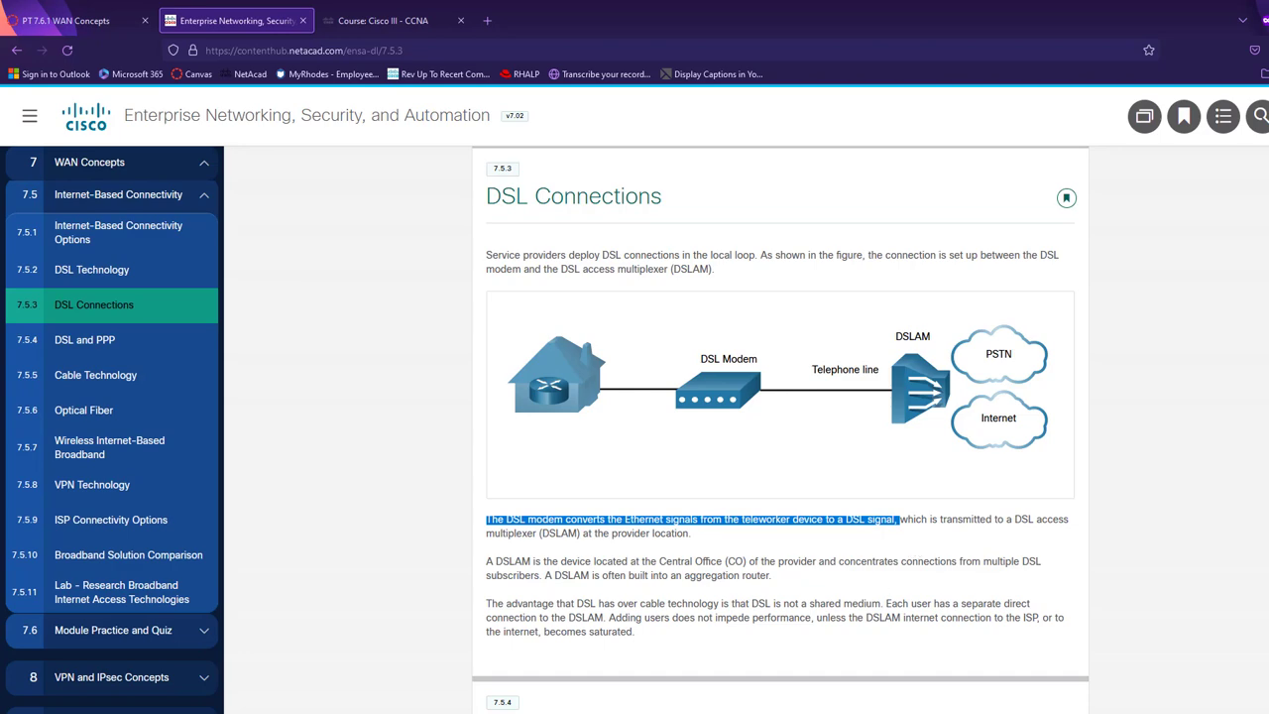
key(alt+Tab)
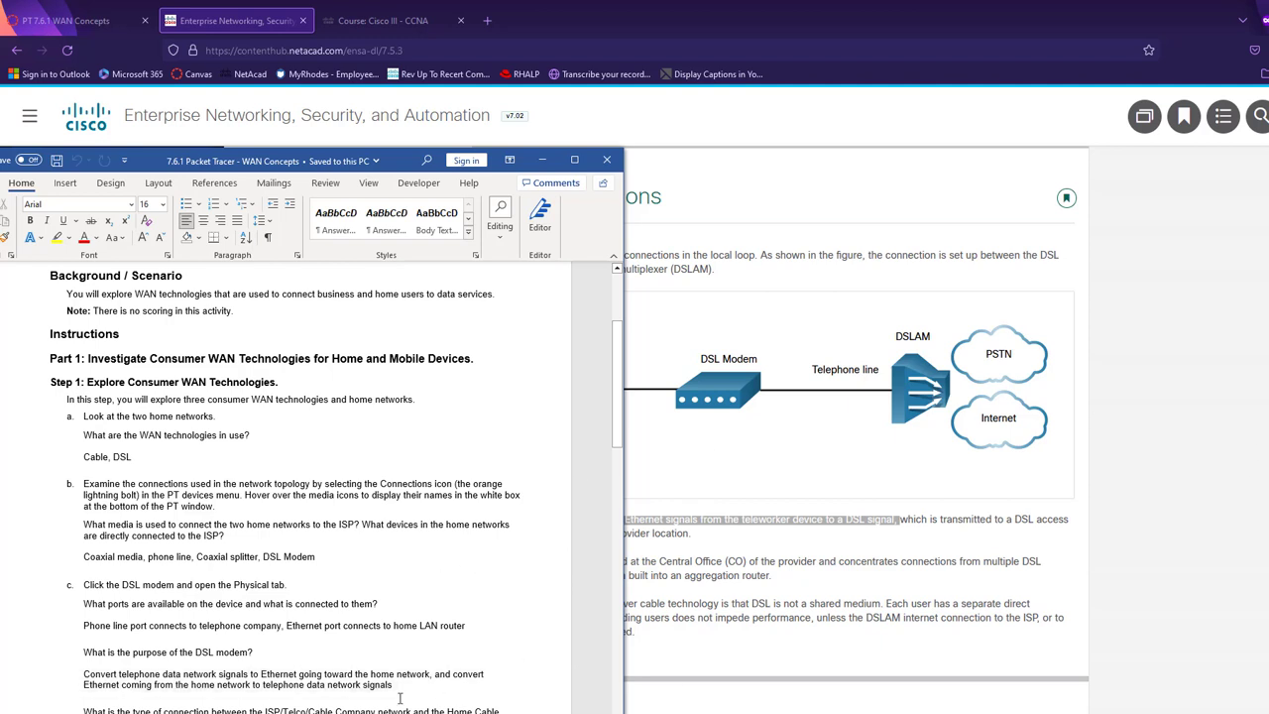
- Return to the Packet Tracer topology and read the Word document's question on the Home Cable Network's connection type and splitter
click(430, 713)
click(418, 676)
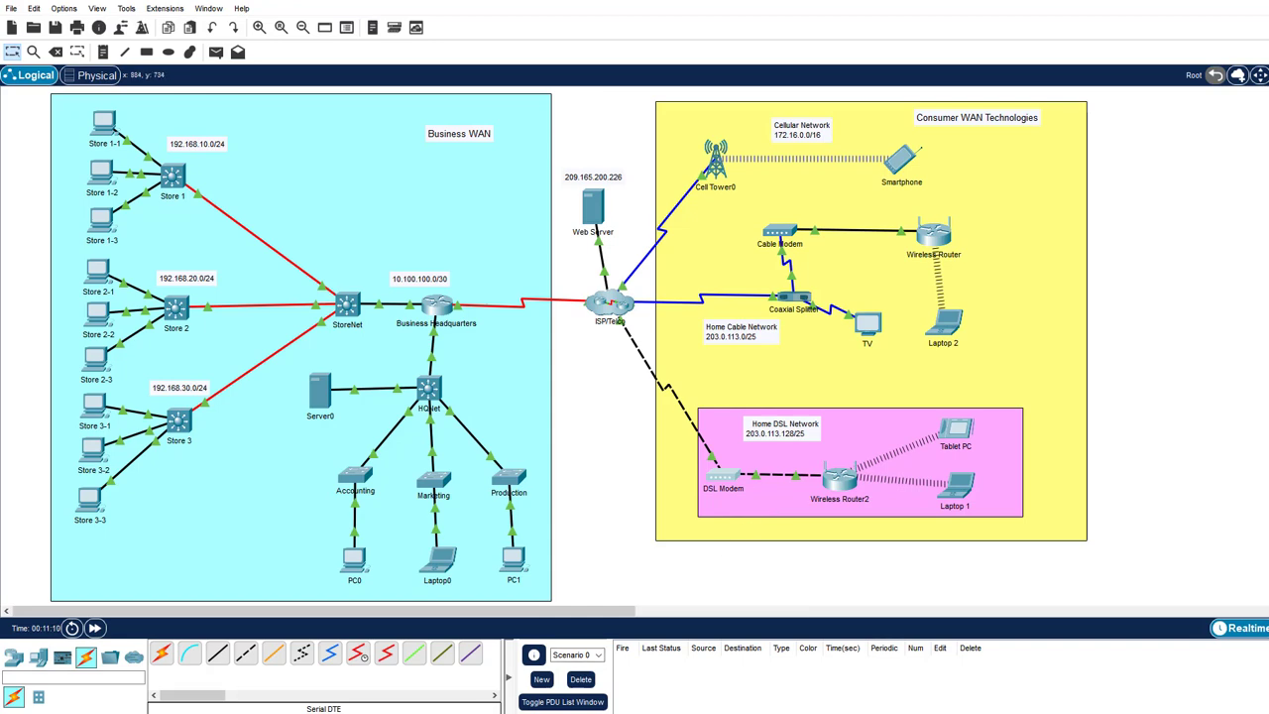
click(407, 713)
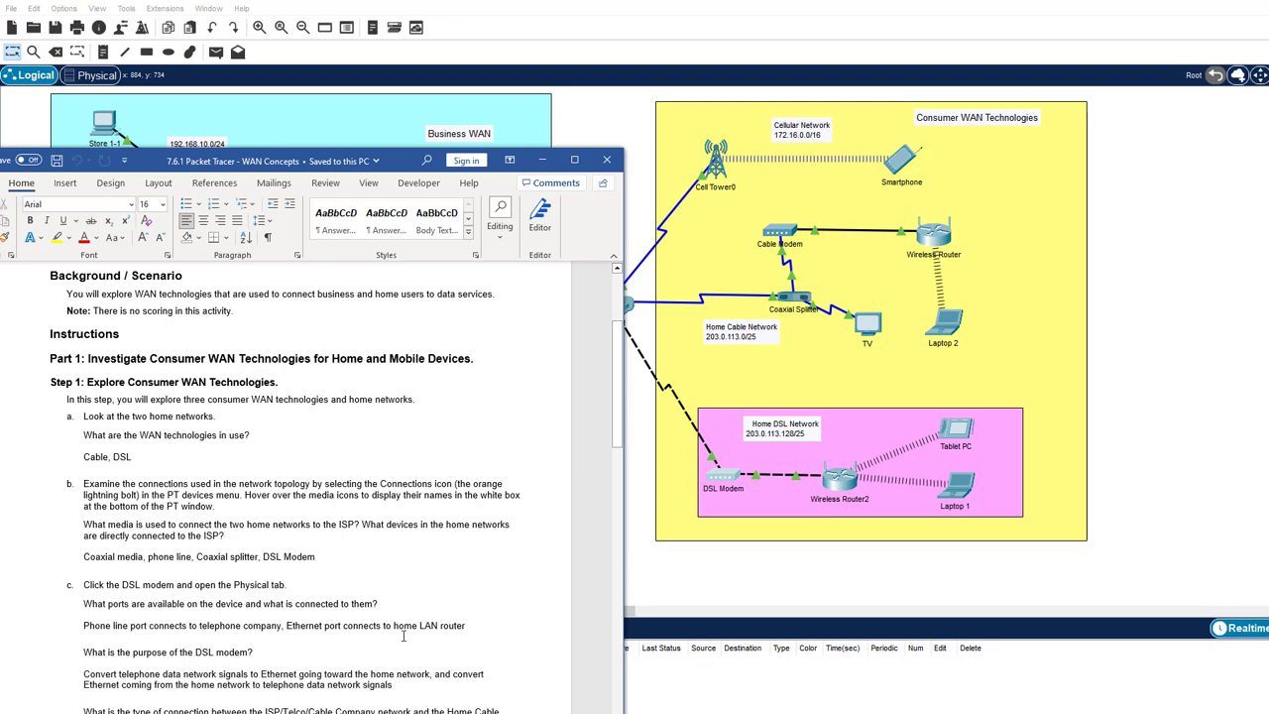
scroll(402, 627, down, 1)
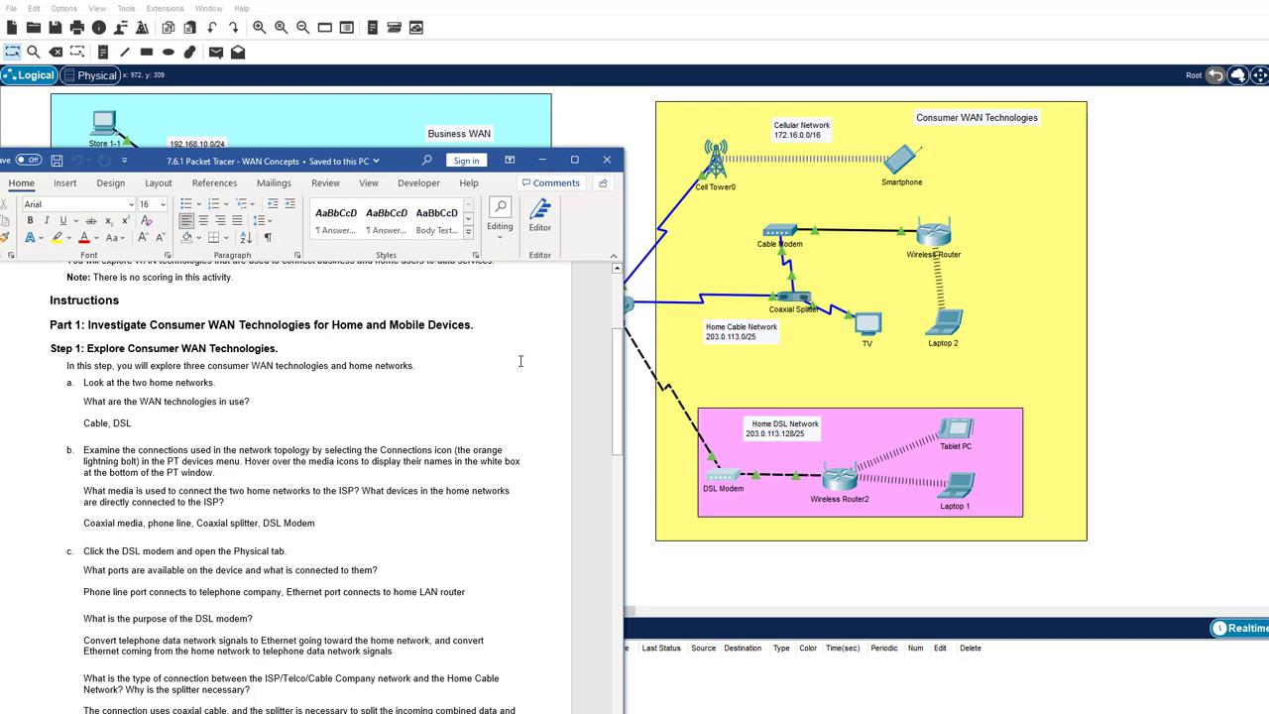
scroll(474, 410, down, 5)
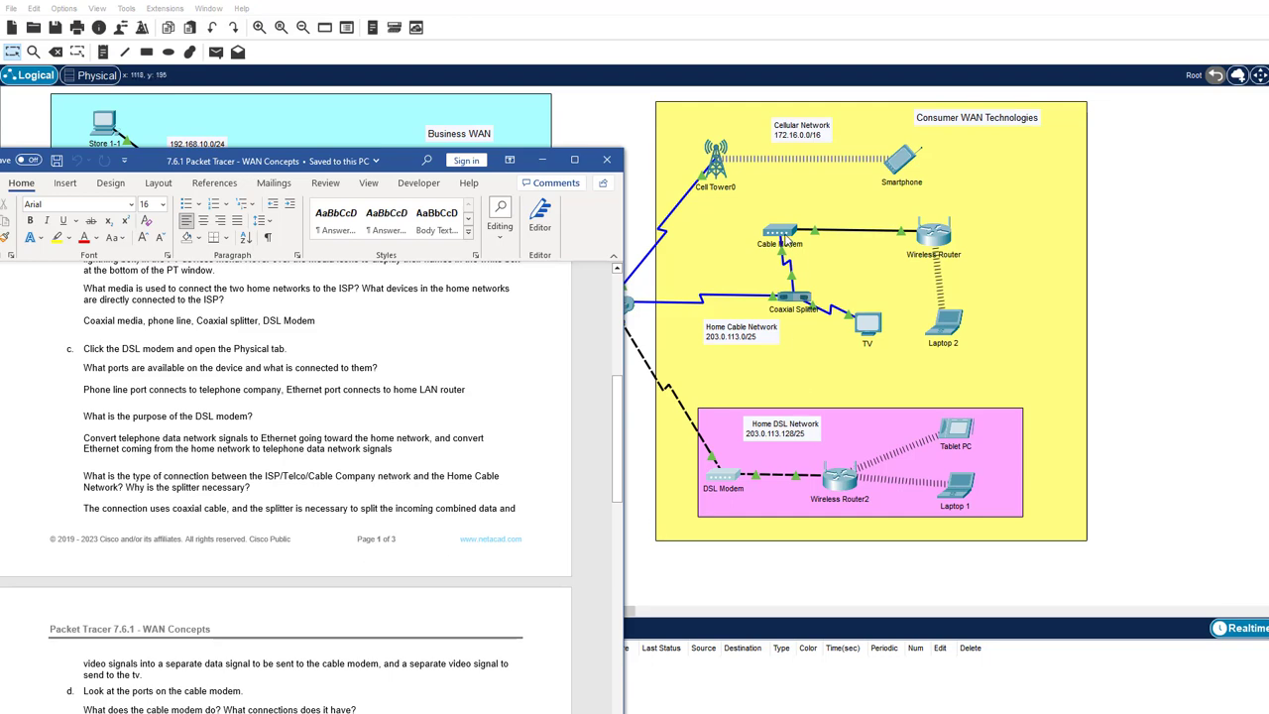
- Examine the Cable Modem's ports in its Physical view, compare them with question d in Word, and close the device
click(792, 230)
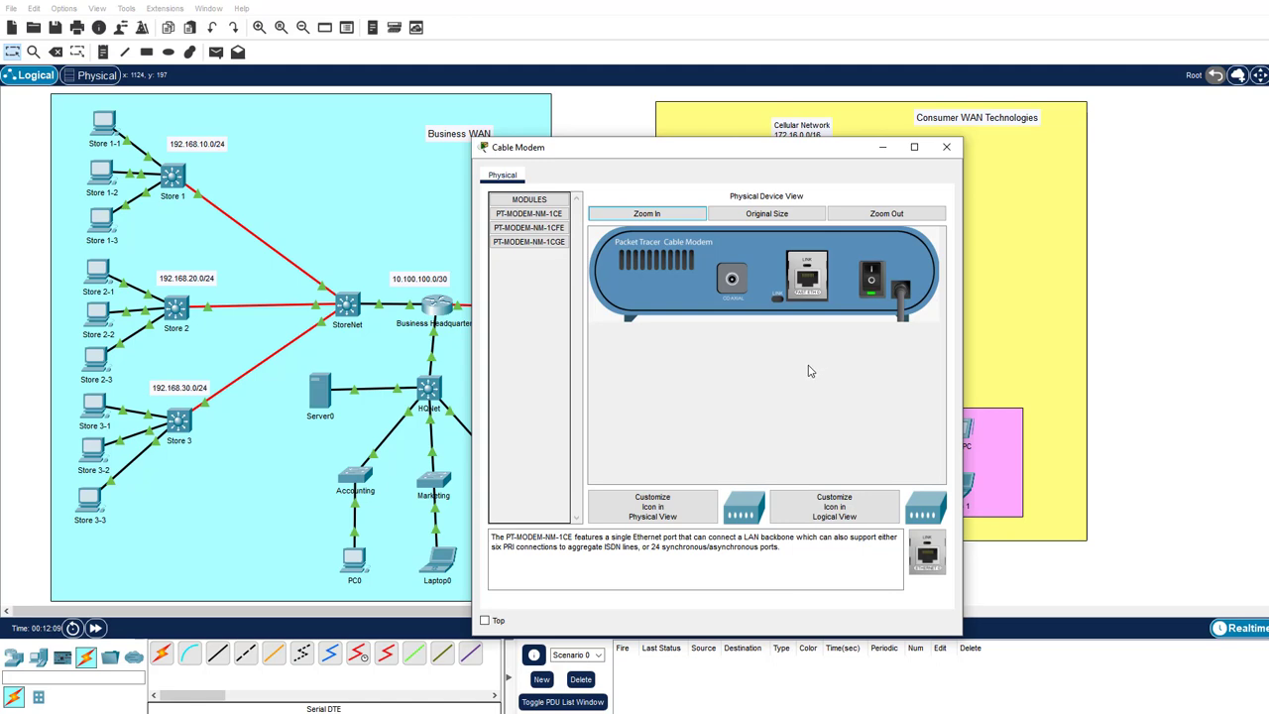
key(alt+Tab)
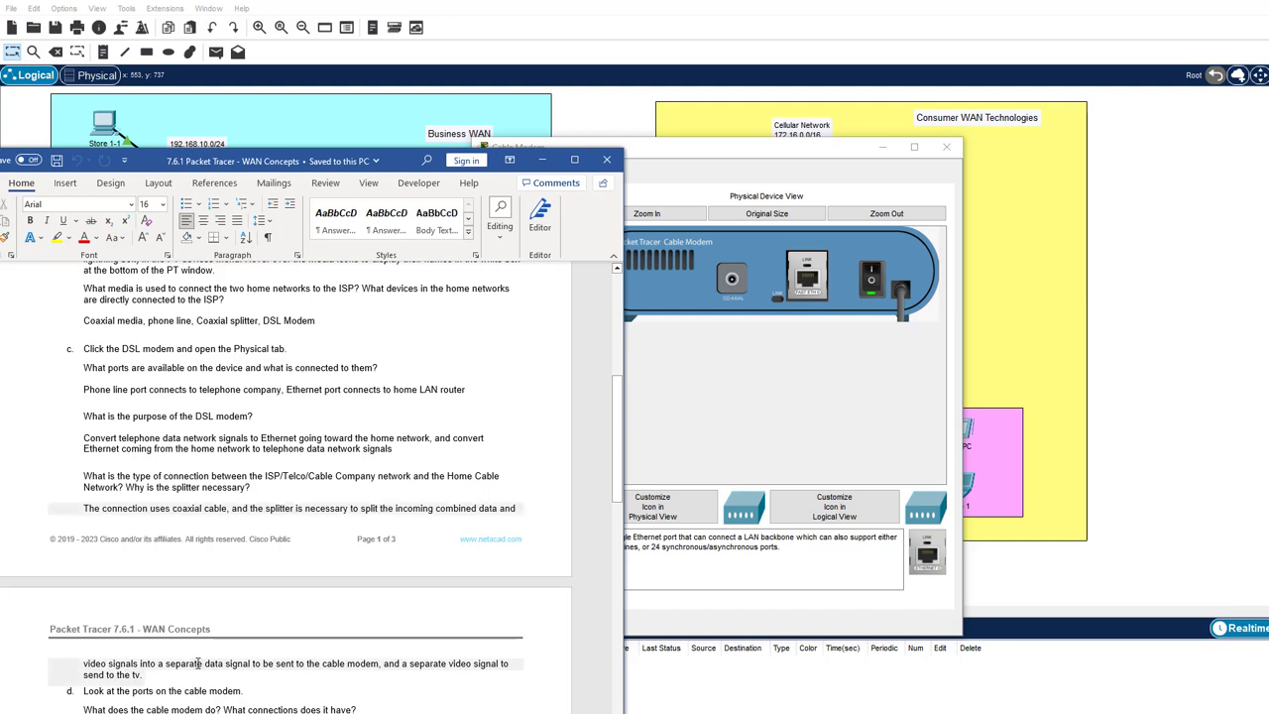
scroll(369, 580, down, 1)
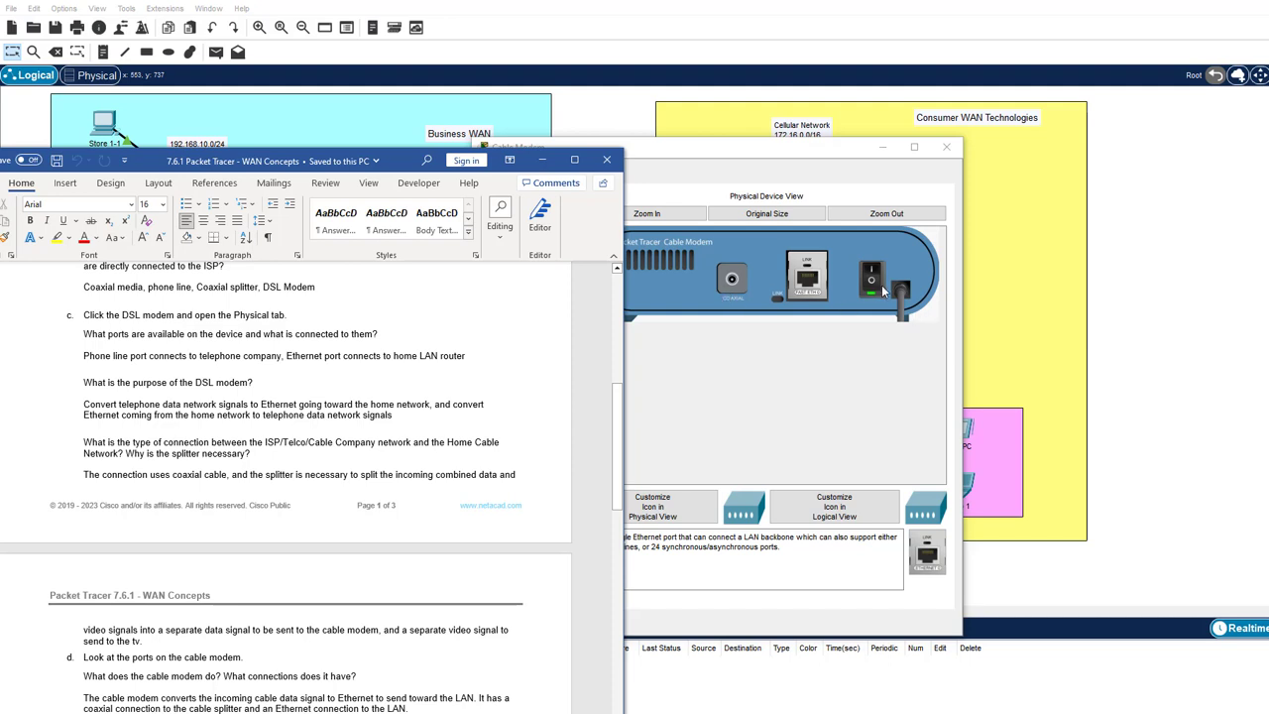
click(946, 147)
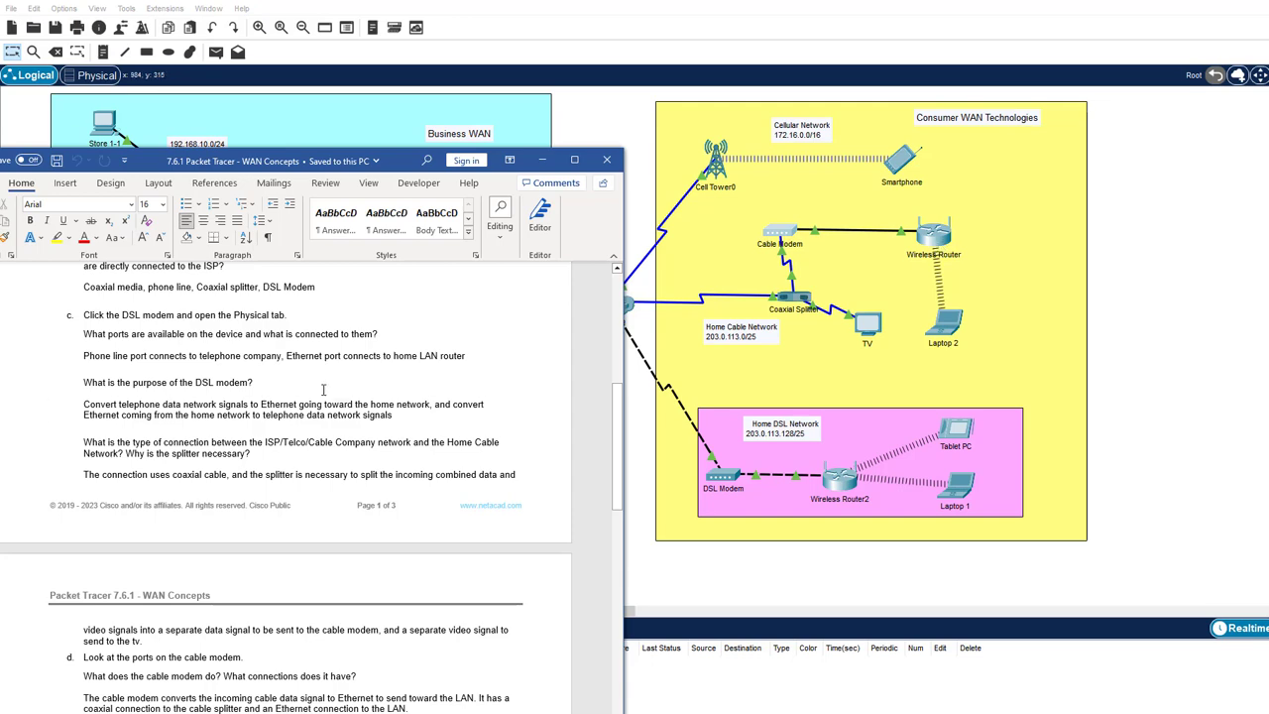
- Inspect the Home Cable Network's Wireless Router for its physical ports and its GUI setup page
scroll(323, 384, down, 1)
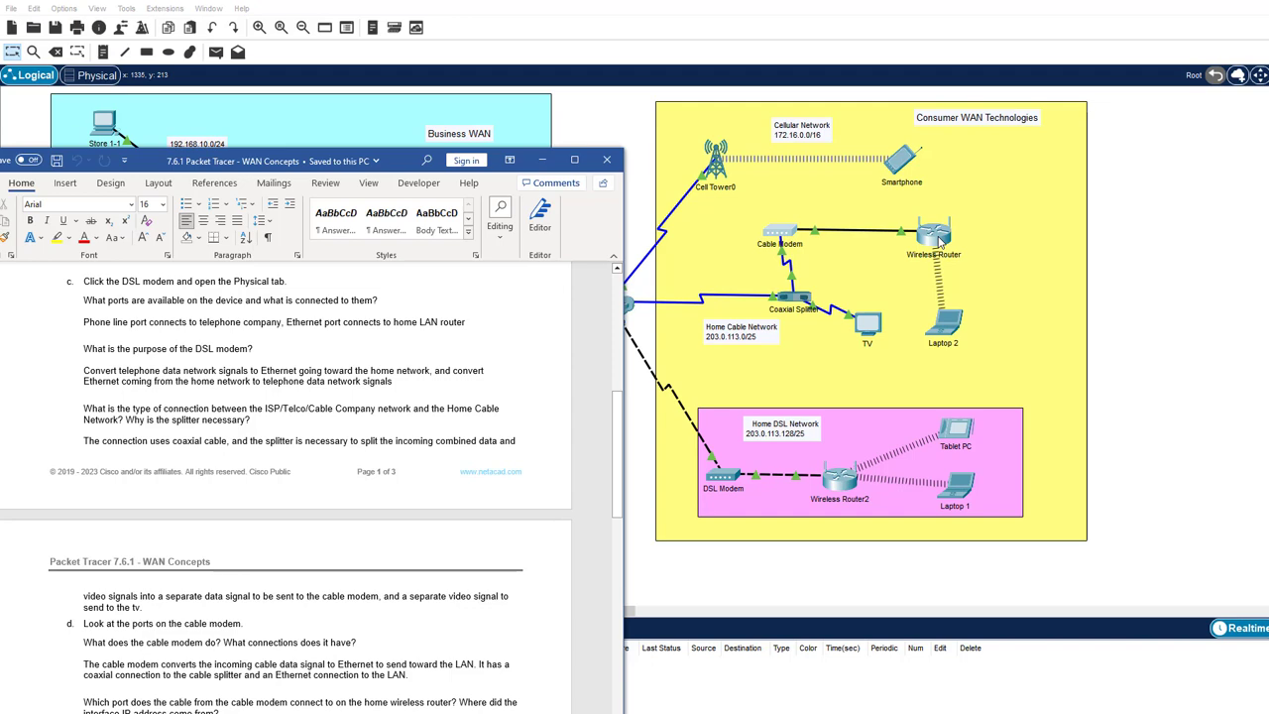
click(941, 240)
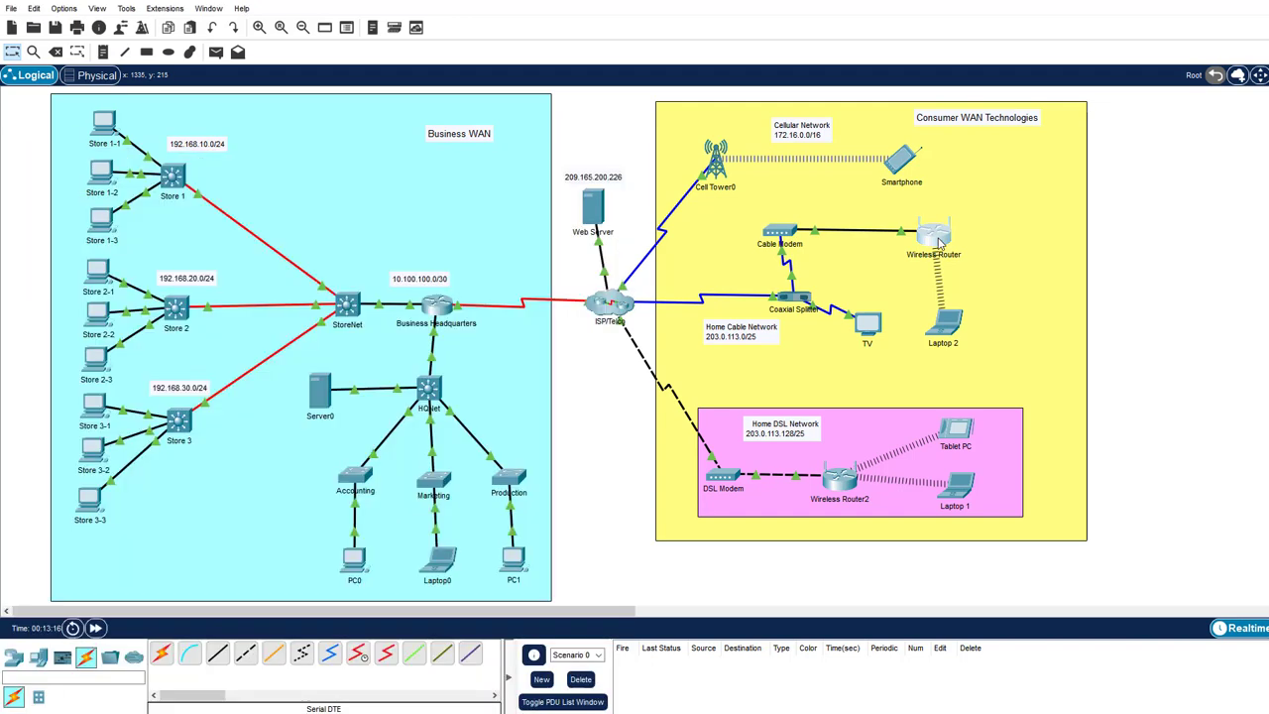
click(940, 240)
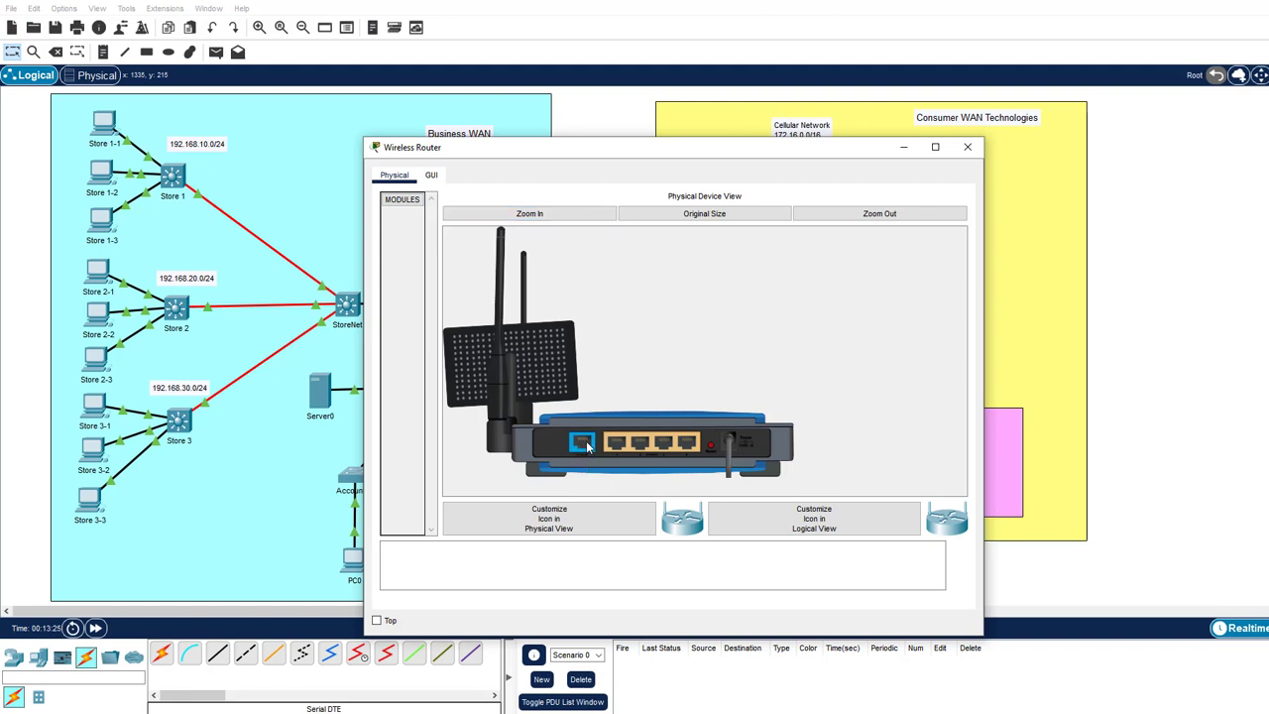
click(432, 176)
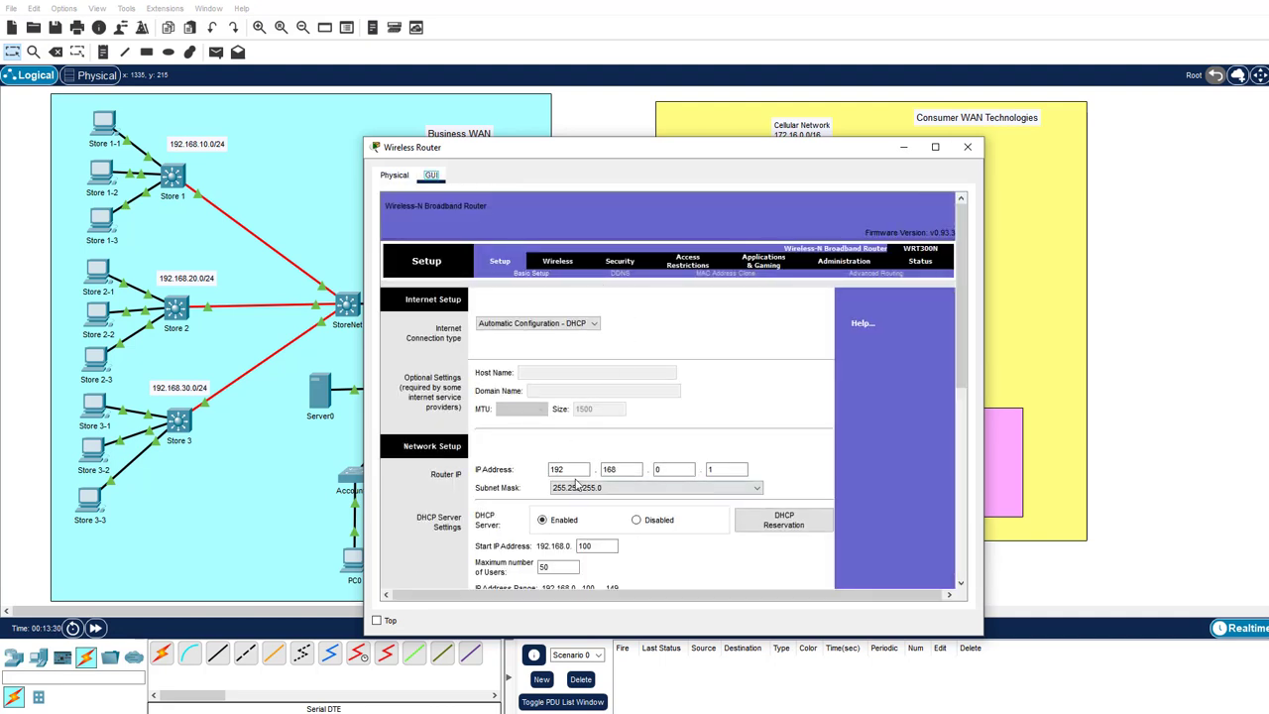
- Check the Wireless Router's setup page against the Word question on its cable modem port and interface IP source, and read on to question e
click(729, 472)
drag(759, 151, 634, 154)
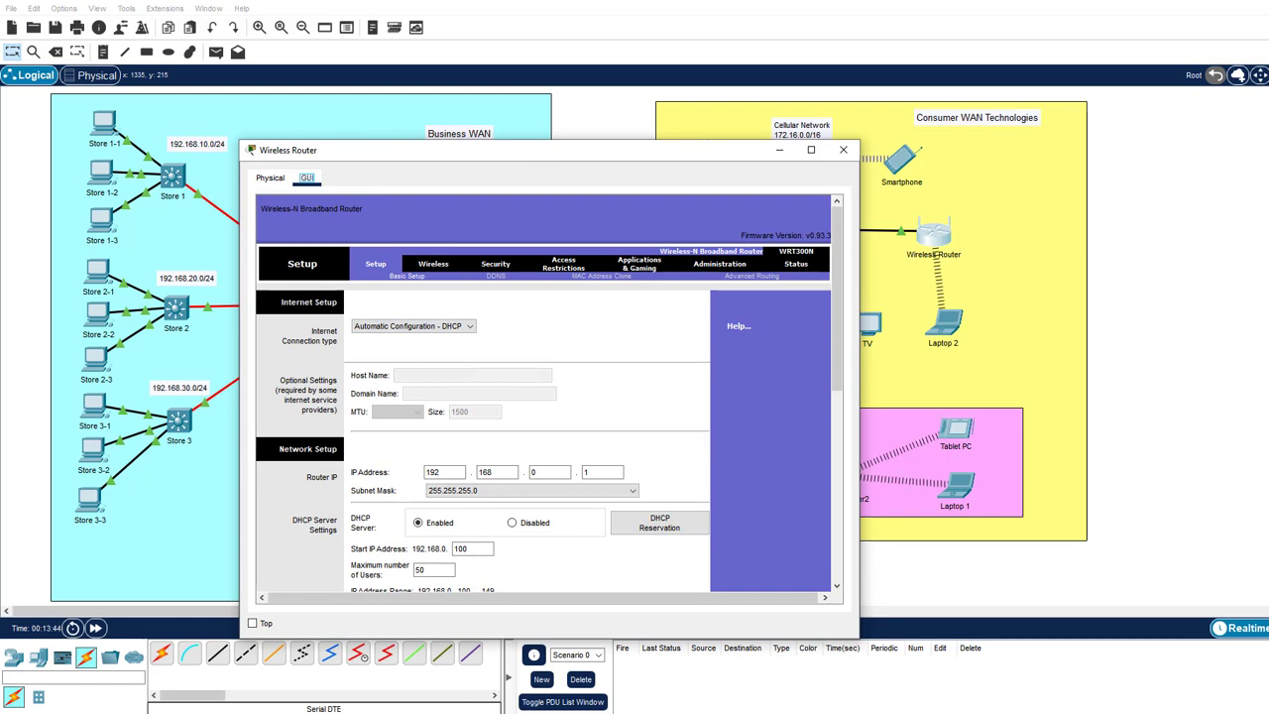
key(alt+Tab)
scroll(385, 533, down, 1)
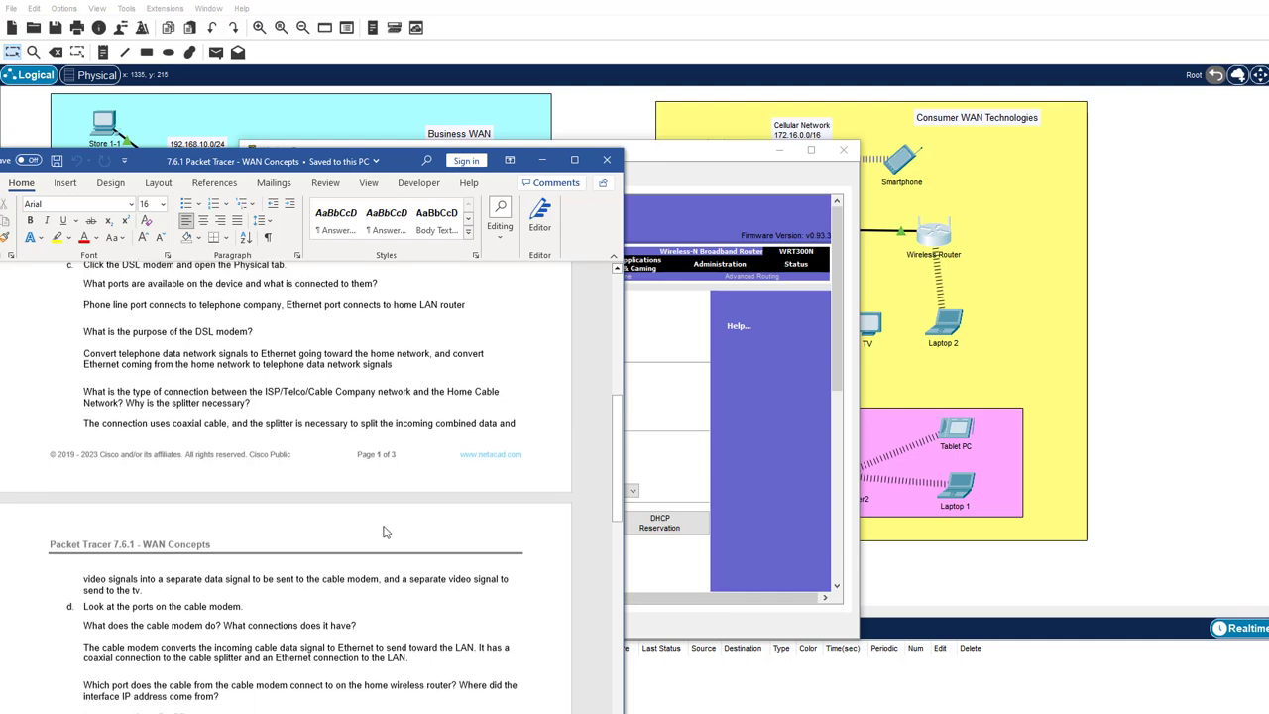
scroll(386, 532, down, 1)
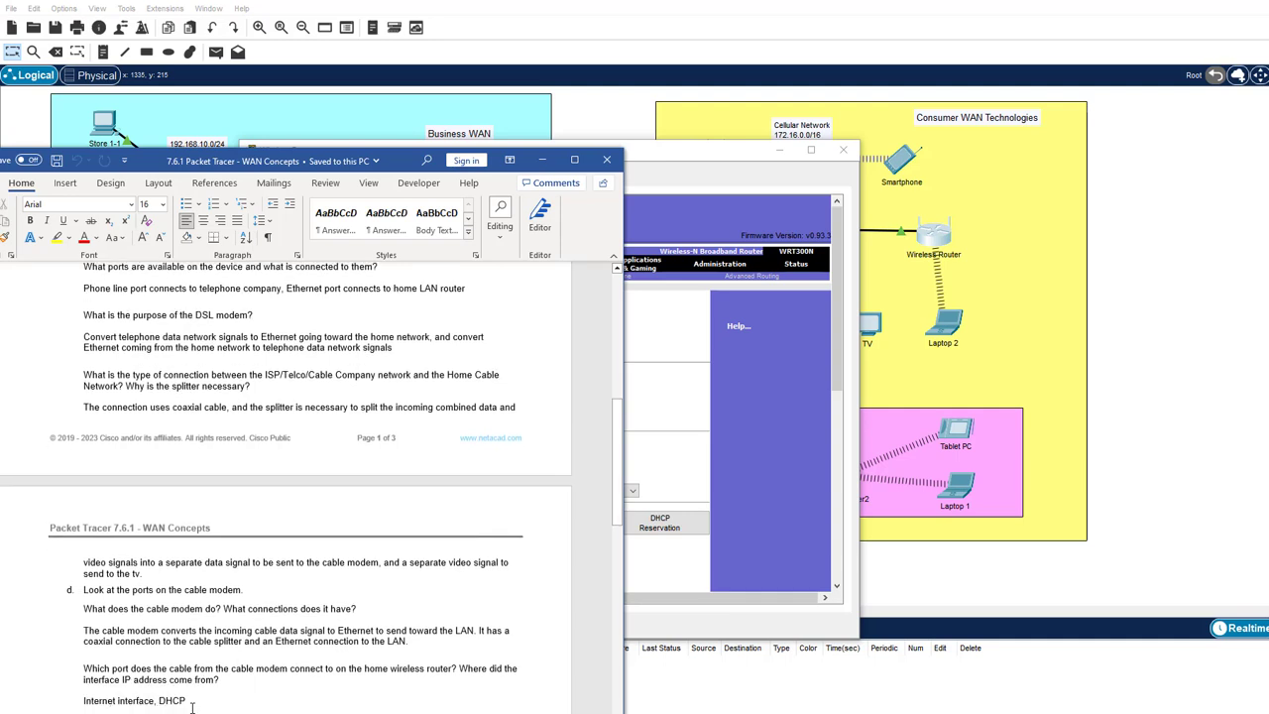
scroll(194, 706, down, 1)
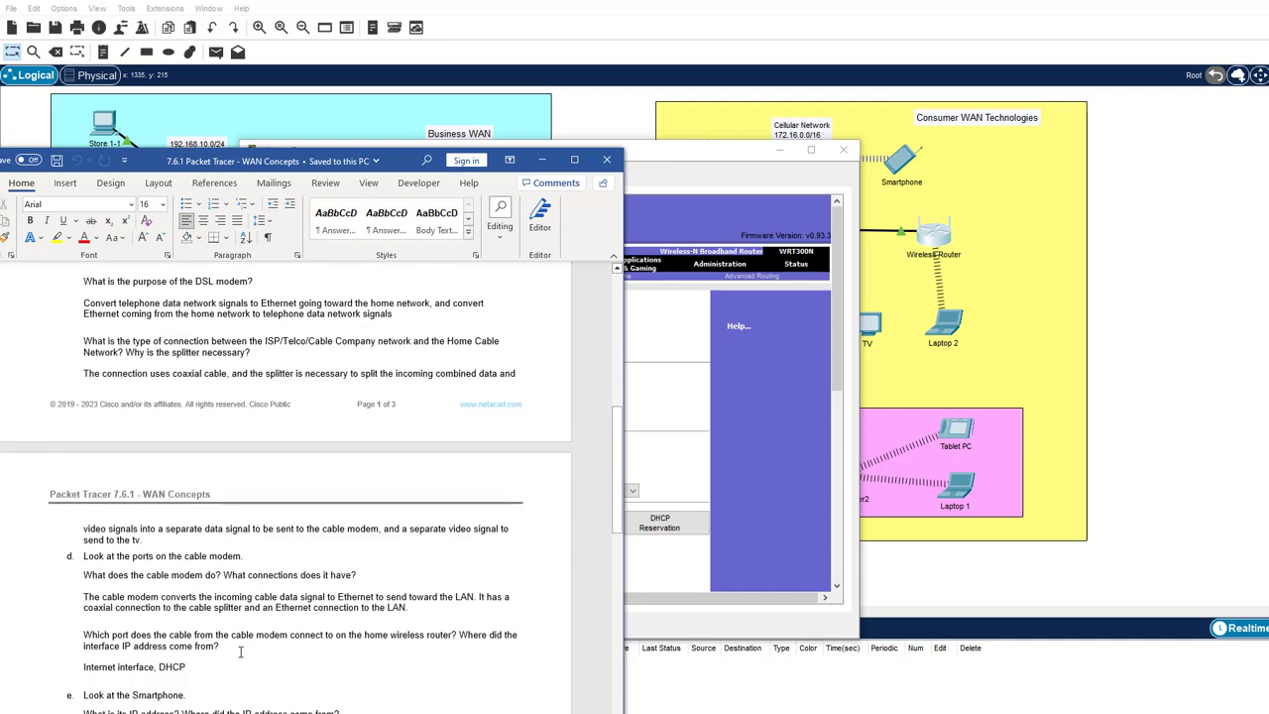
scroll(240, 649, down, 1)
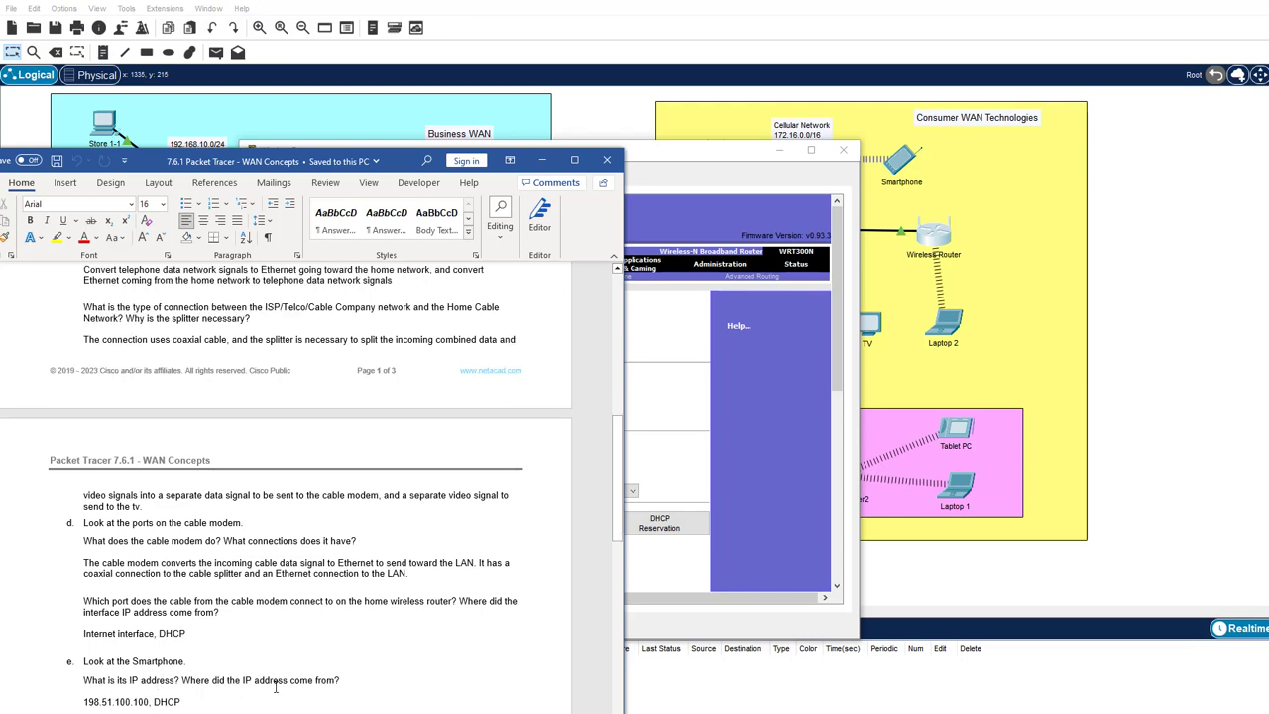
- Open the Smartphone's IP configuration in Packet Tracer and display the settings of its 3G/4G Cell1 interface
click(1028, 184)
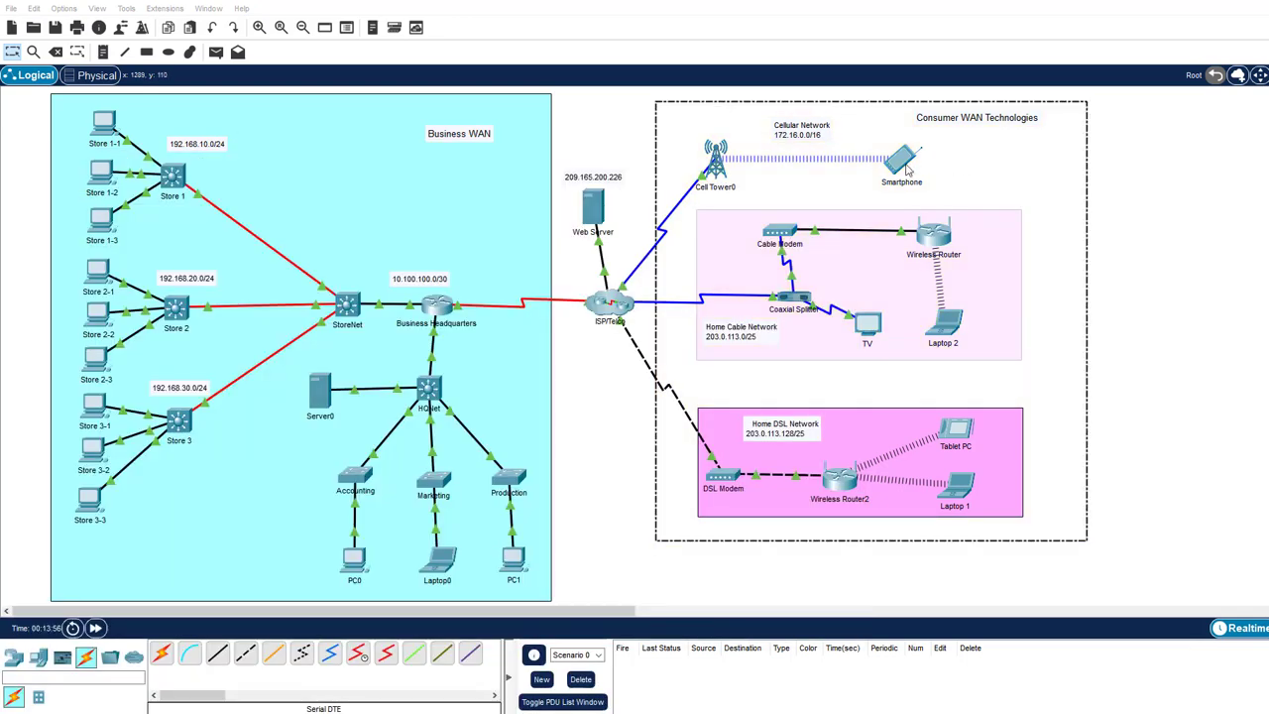
click(909, 171)
drag(830, 156, 1057, 129)
click(772, 151)
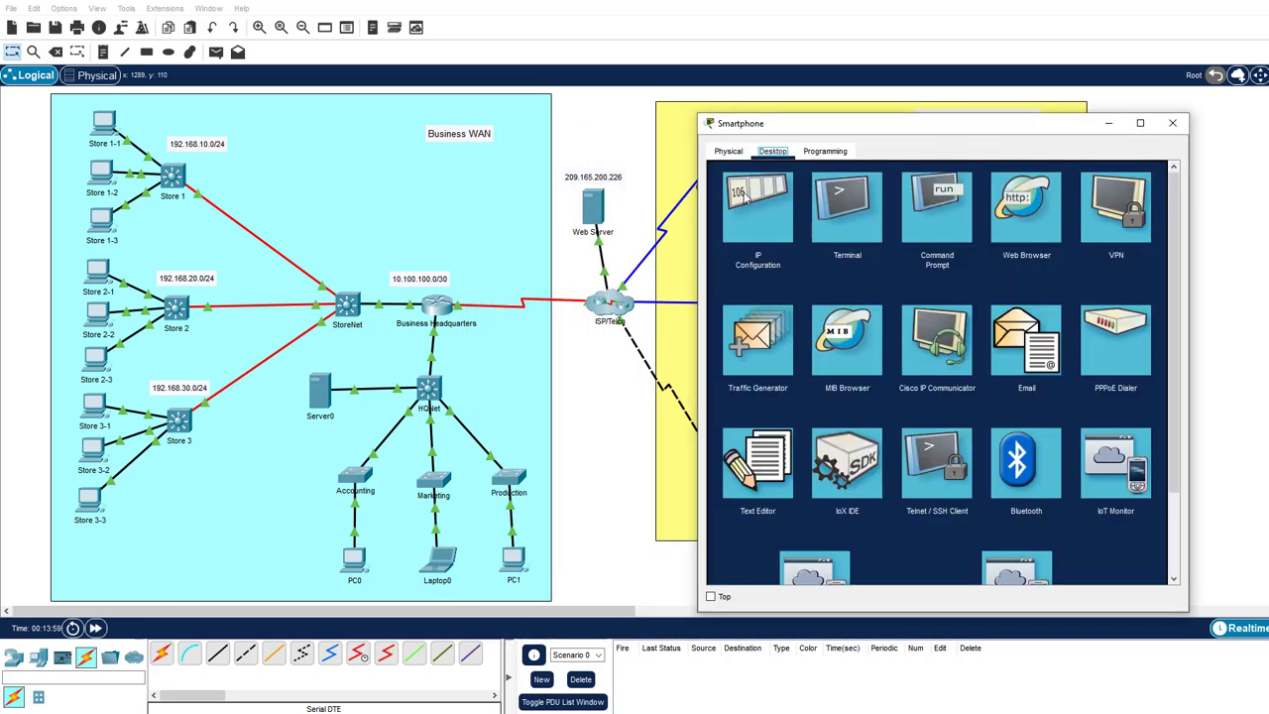
click(751, 198)
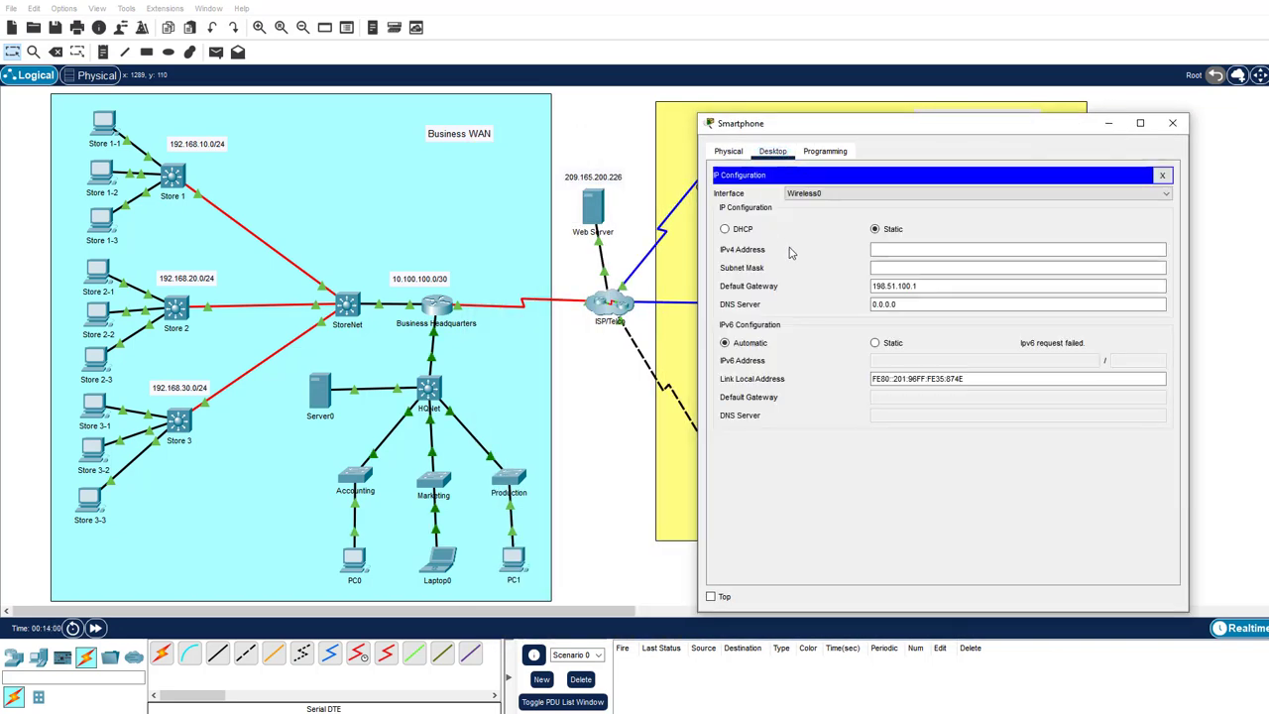
click(892, 249)
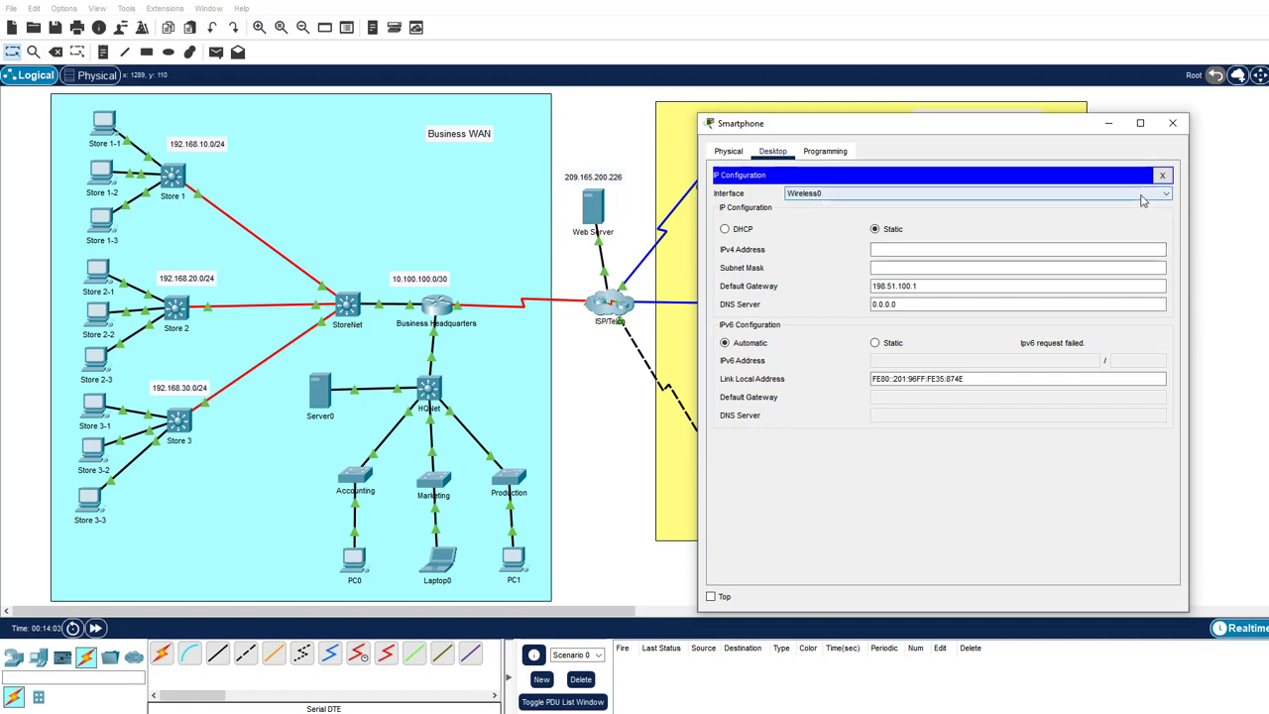
click(804, 195)
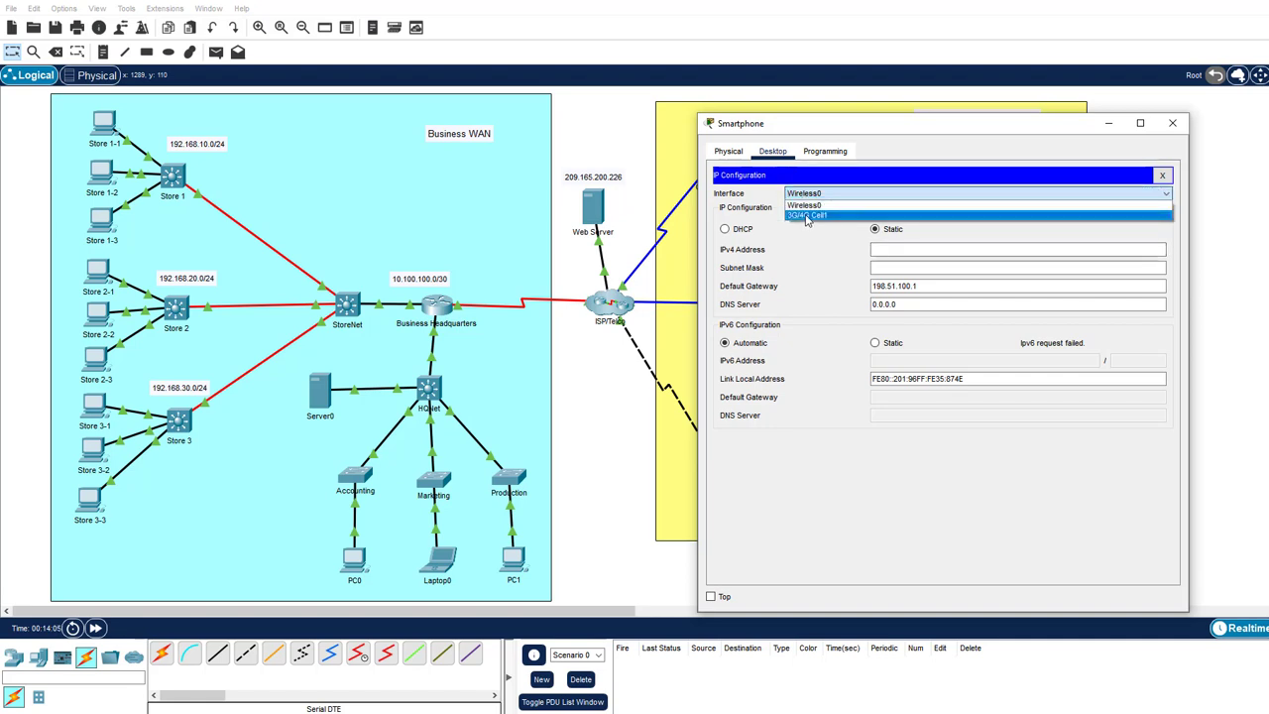
click(806, 216)
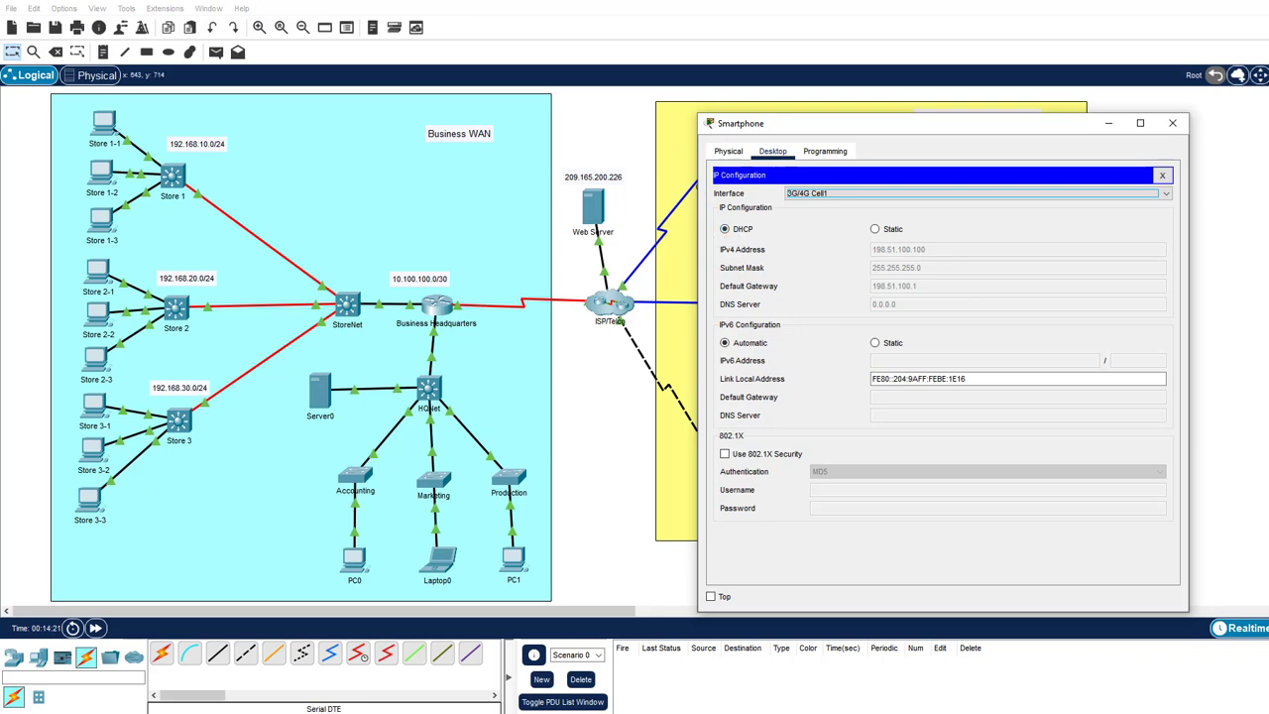
- Read the Word questions on the Smartphone's IP address and data service, and compare its Wireless0 and 3G/4G Cell1 interface settings
key(alt+Tab)
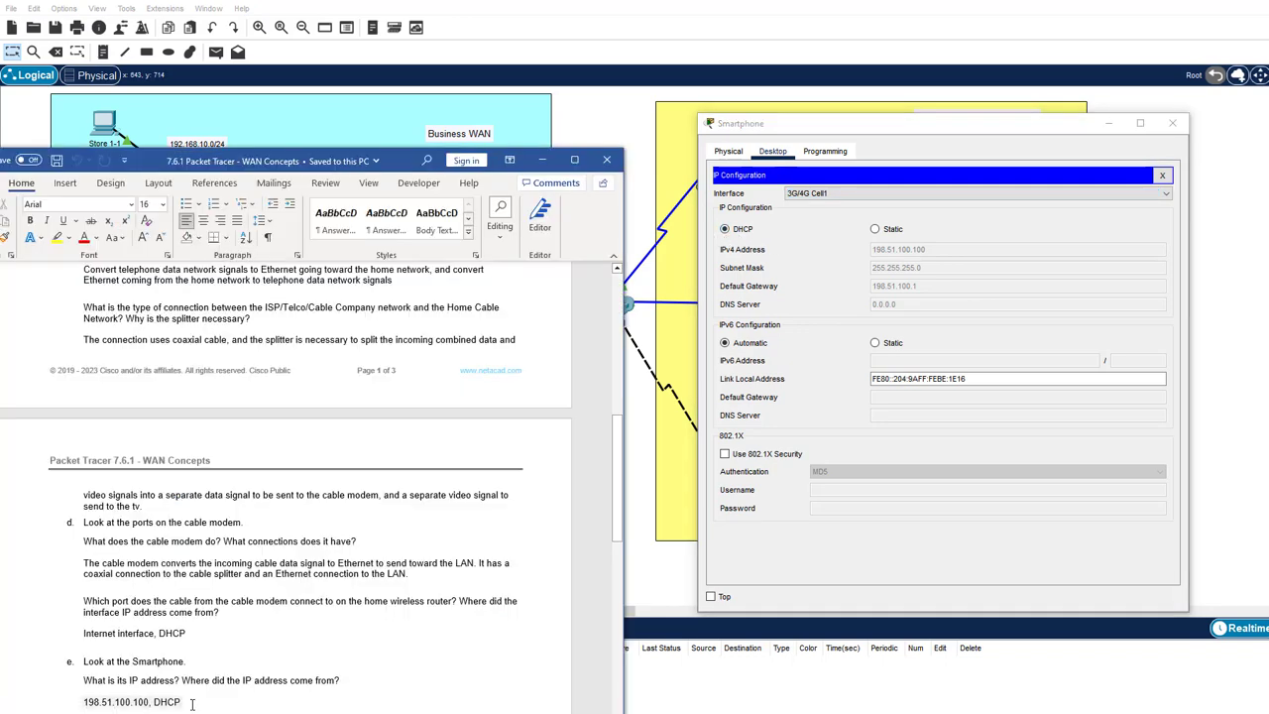
scroll(195, 702, down, 1)
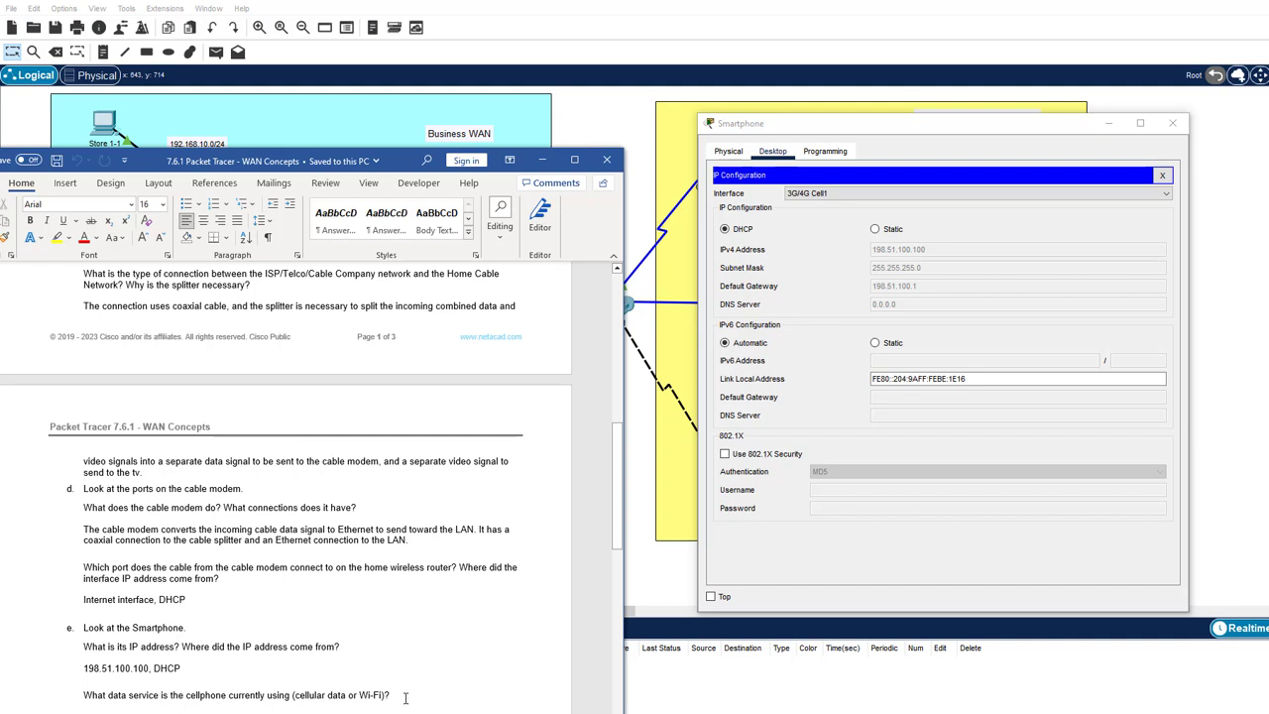
click(833, 196)
click(828, 206)
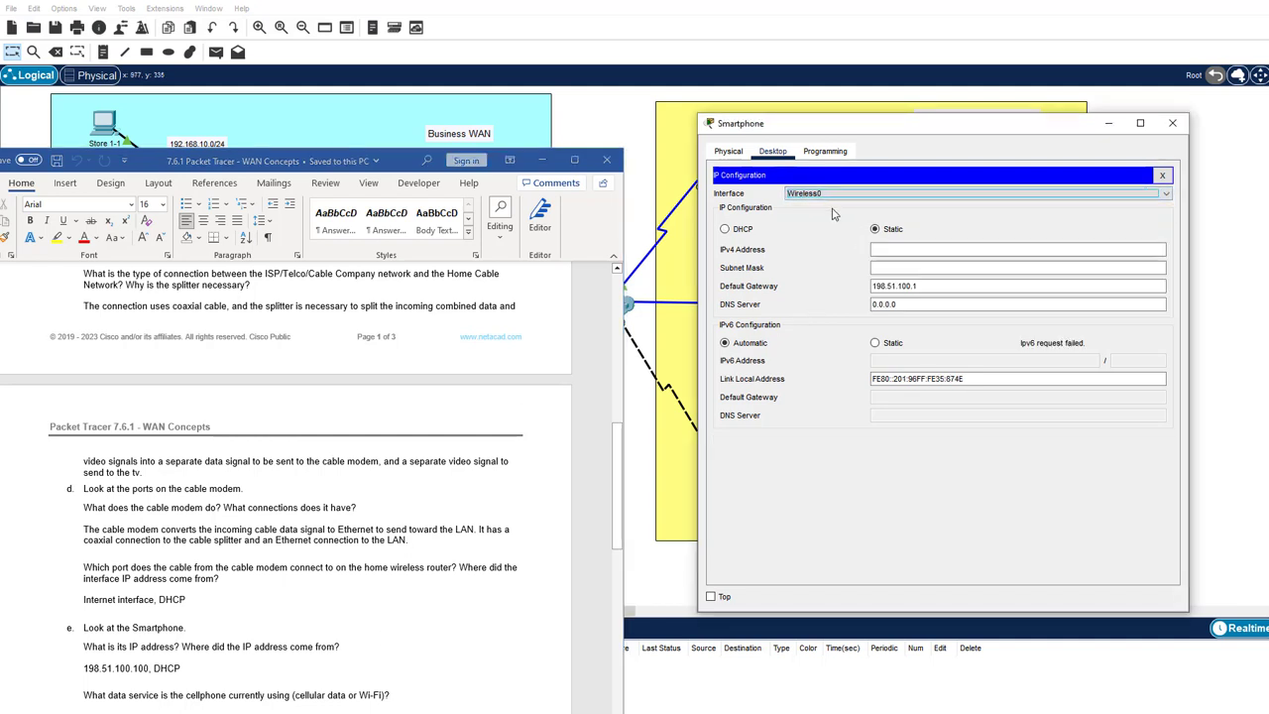
click(897, 267)
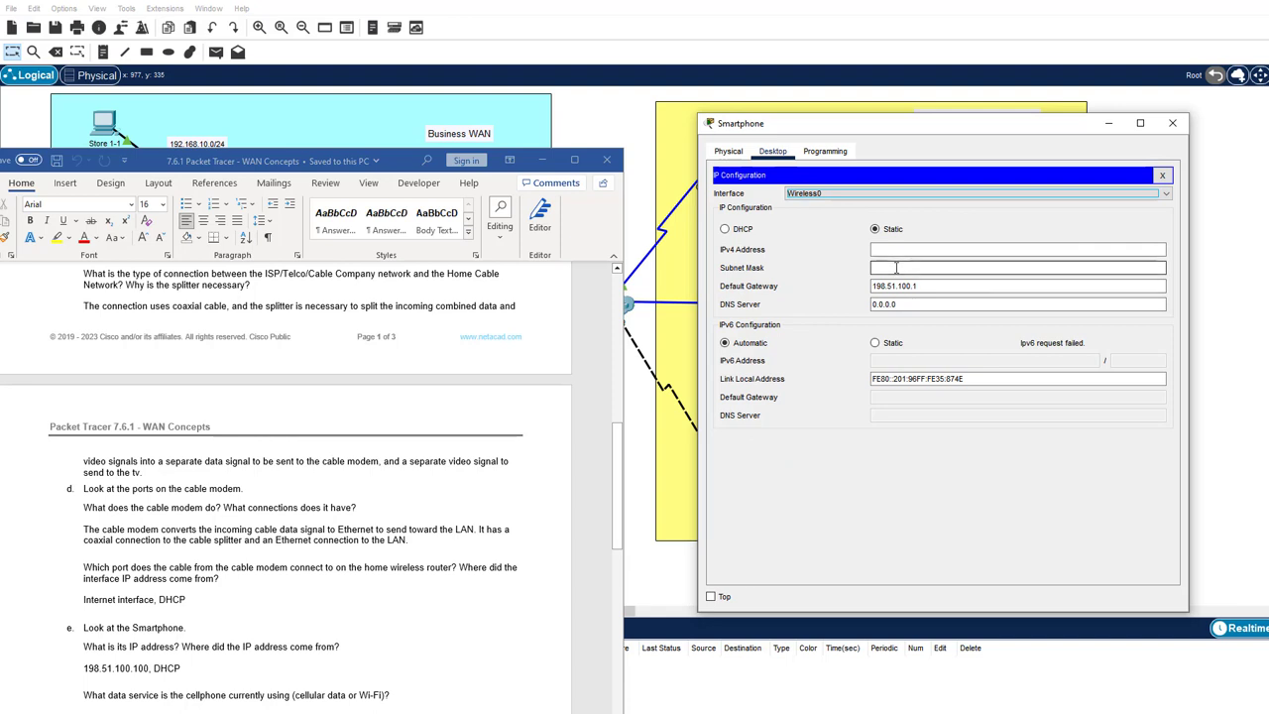
click(804, 194)
click(803, 200)
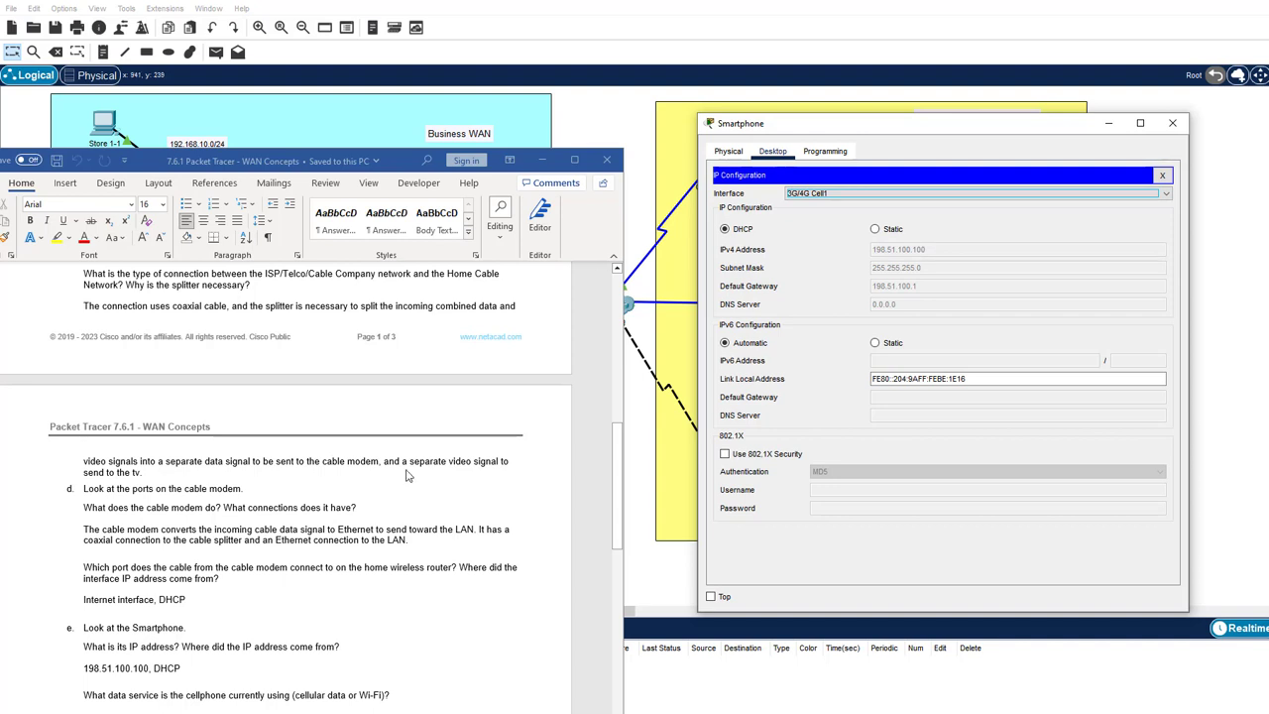
- Compare the connection types in the Connections menu with Step 2a in Word, and read question b on the StoreNet switch
scroll(407, 476, down, 1)
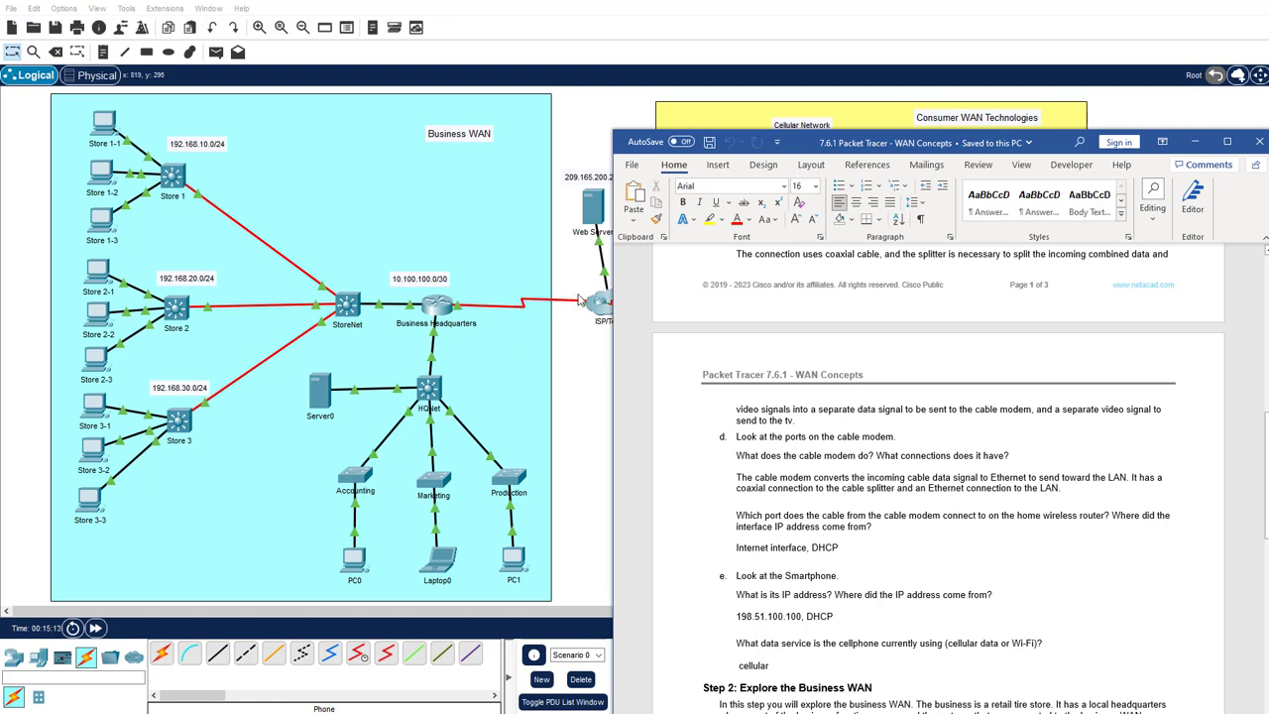
click(358, 655)
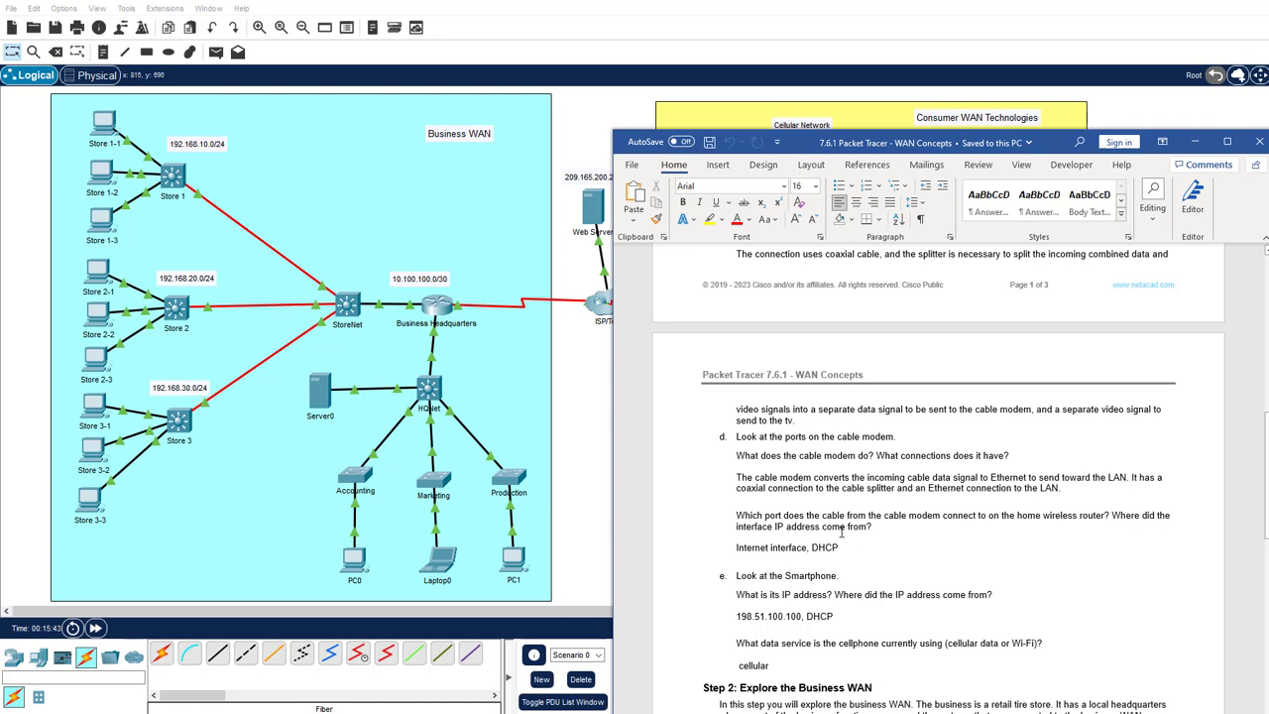
scroll(893, 545, down, 2)
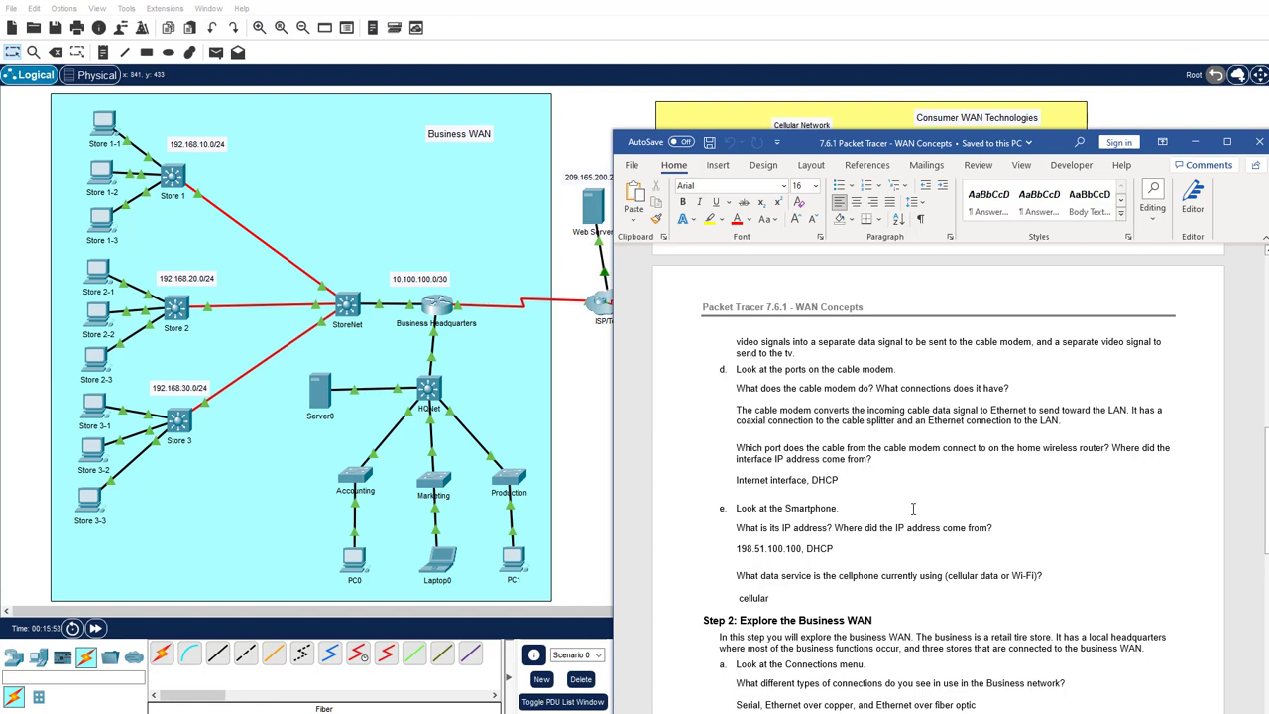
scroll(914, 508, down, 1)
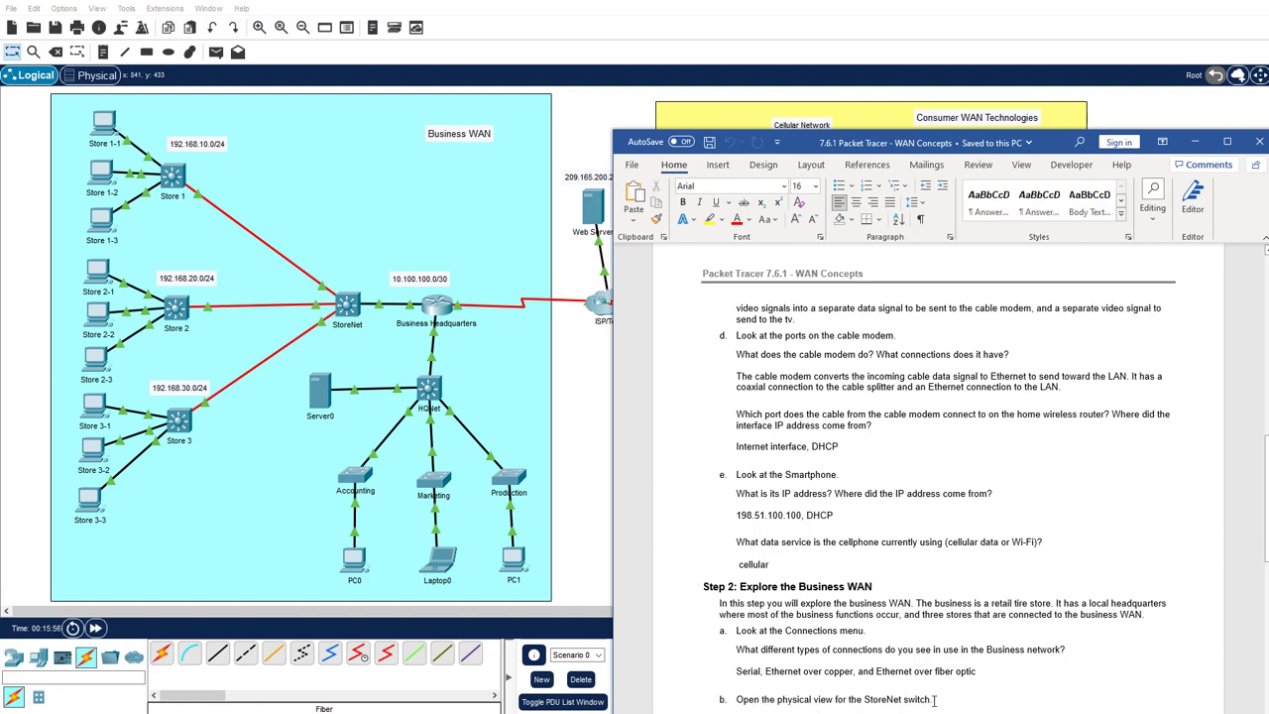
scroll(942, 674, down, 1)
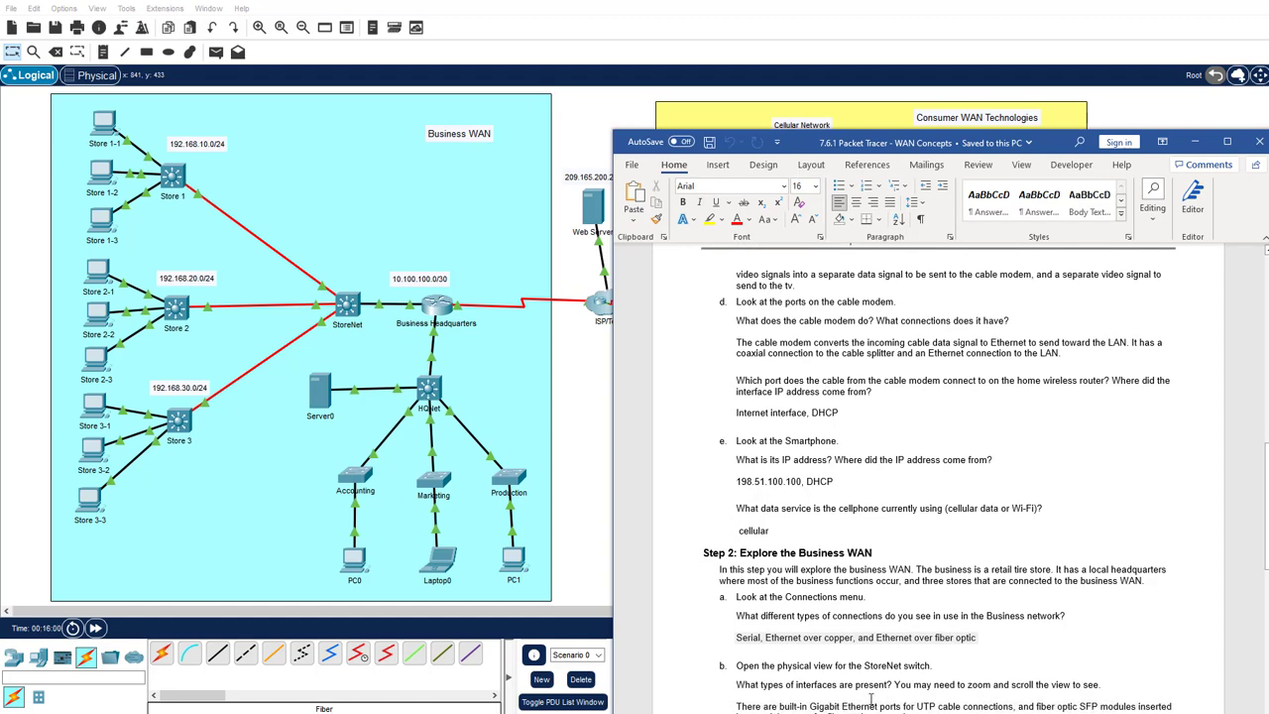
- Examine the StoreNet switch's interfaces in an enlarged Physical view and compare them with the Word answer to question b
click(347, 304)
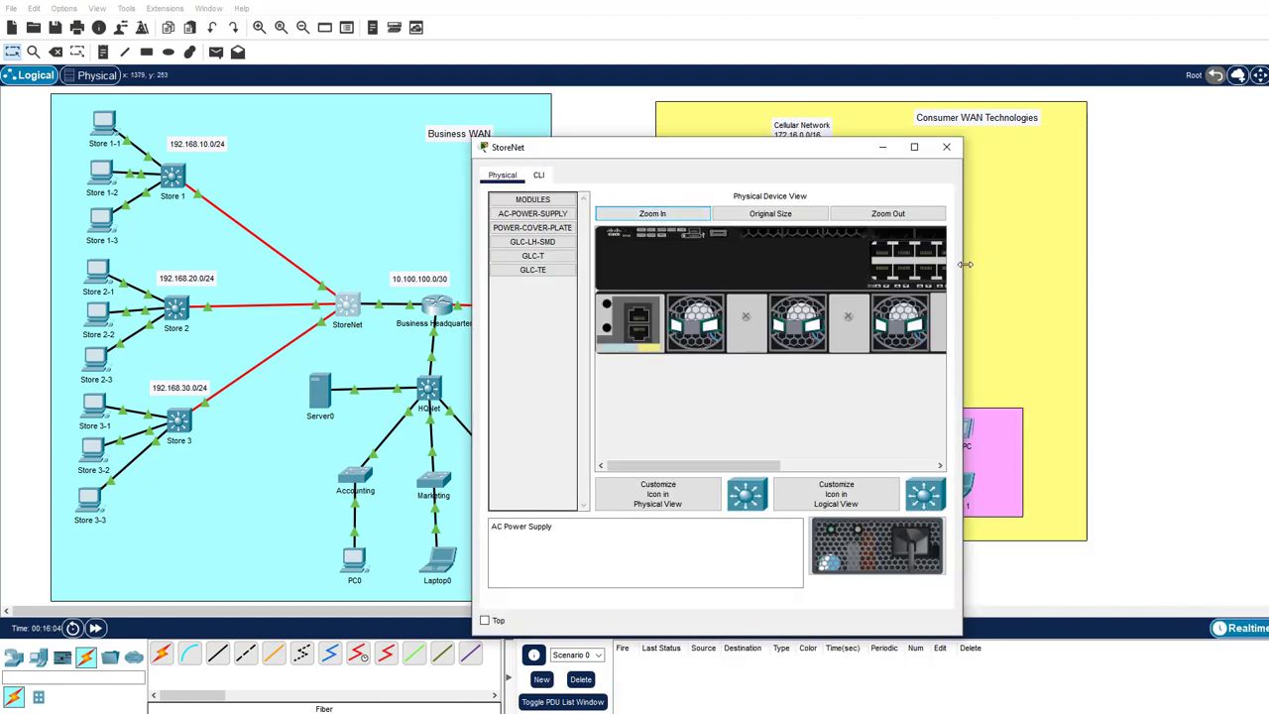
drag(967, 264, 1268, 264)
drag(1025, 151, 737, 154)
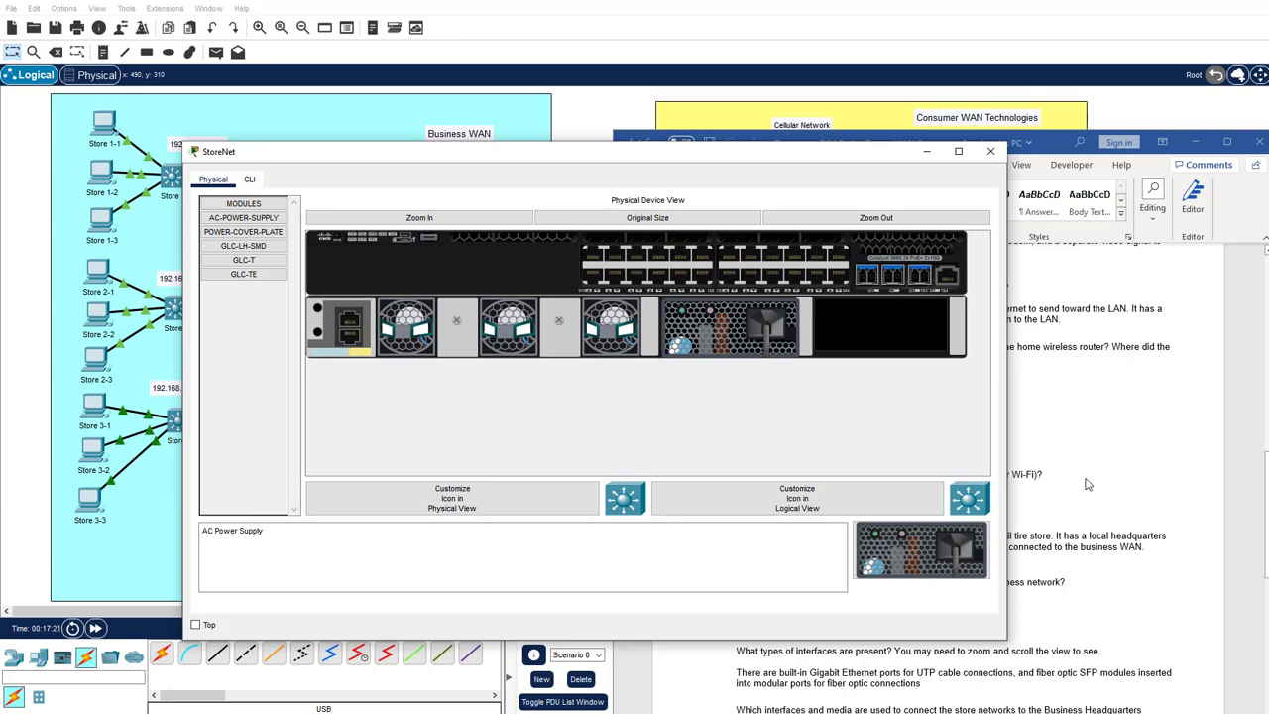
click(846, 685)
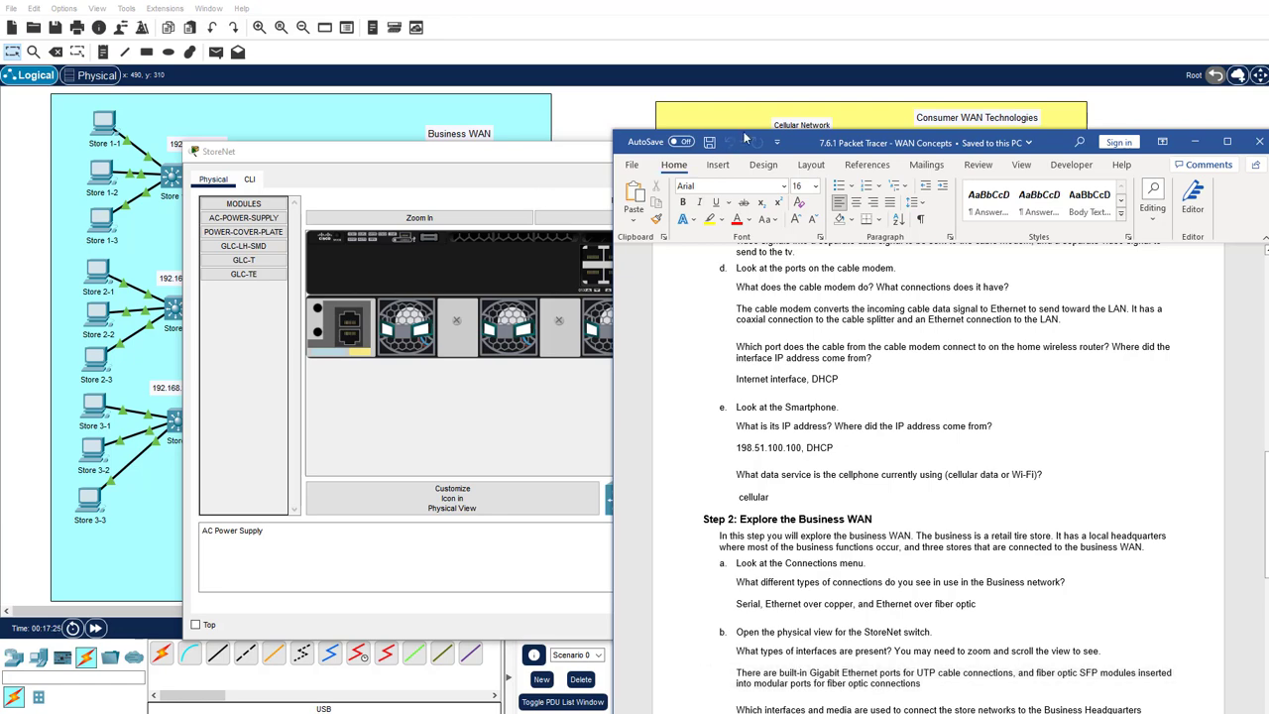
drag(752, 138, 884, 125)
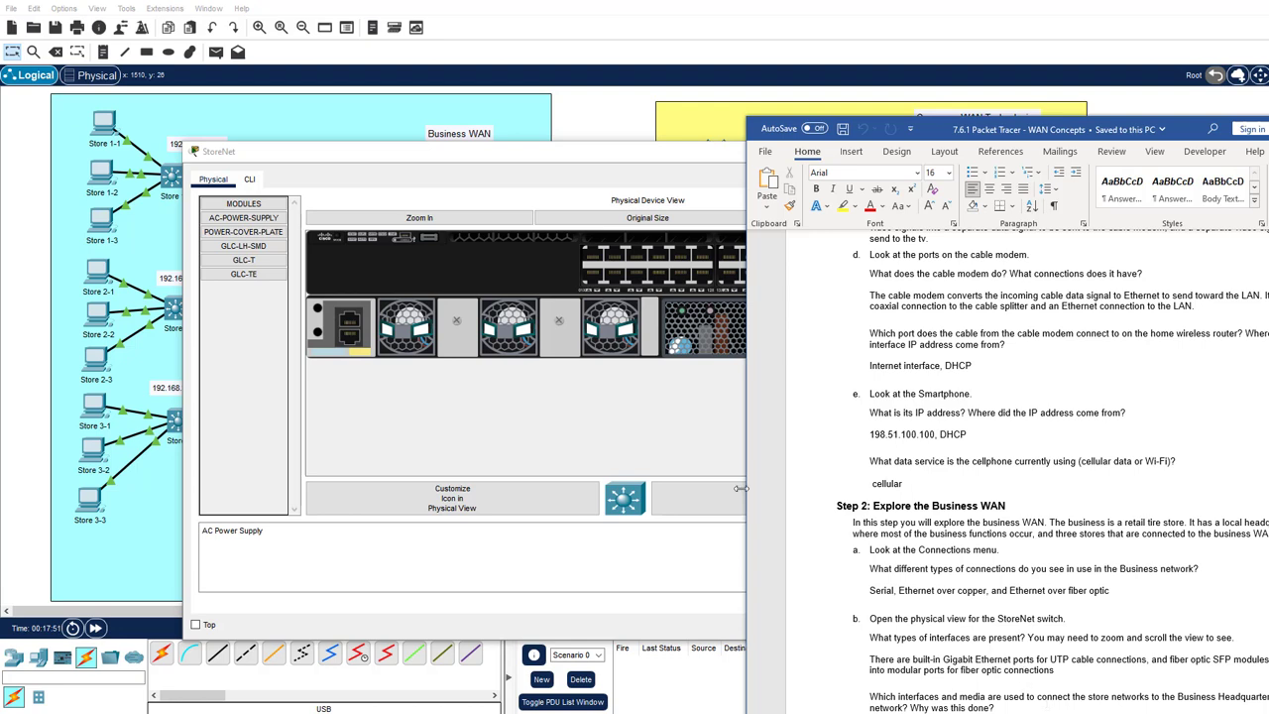
click(686, 464)
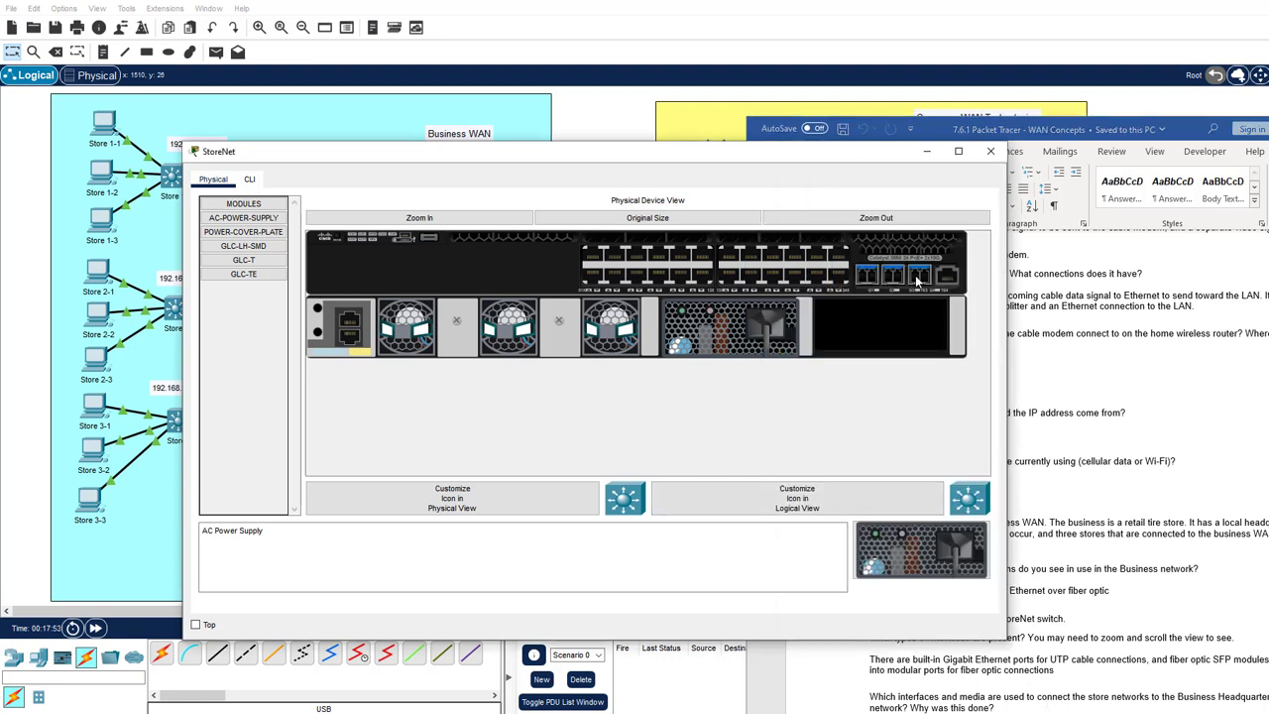
drag(529, 155, 745, 155)
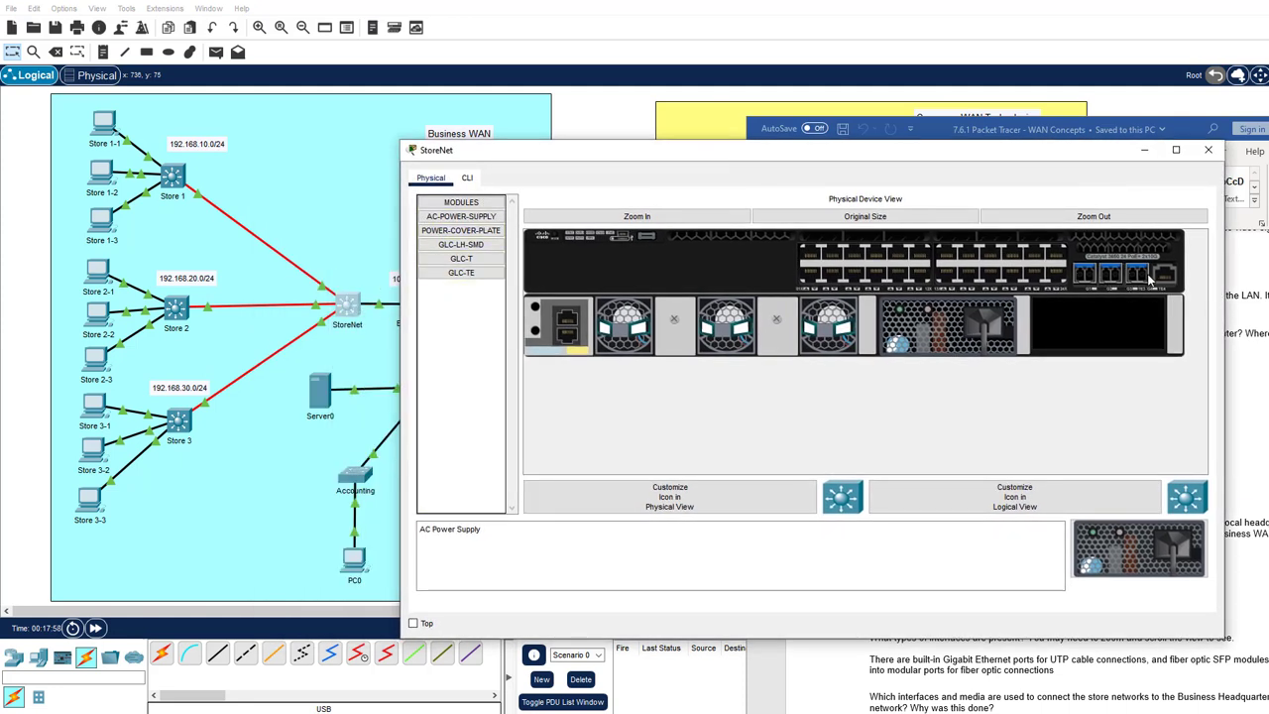
- Inspect the Store 3 switch's fiber module in an enlarged Physical view, and close the device
click(199, 508)
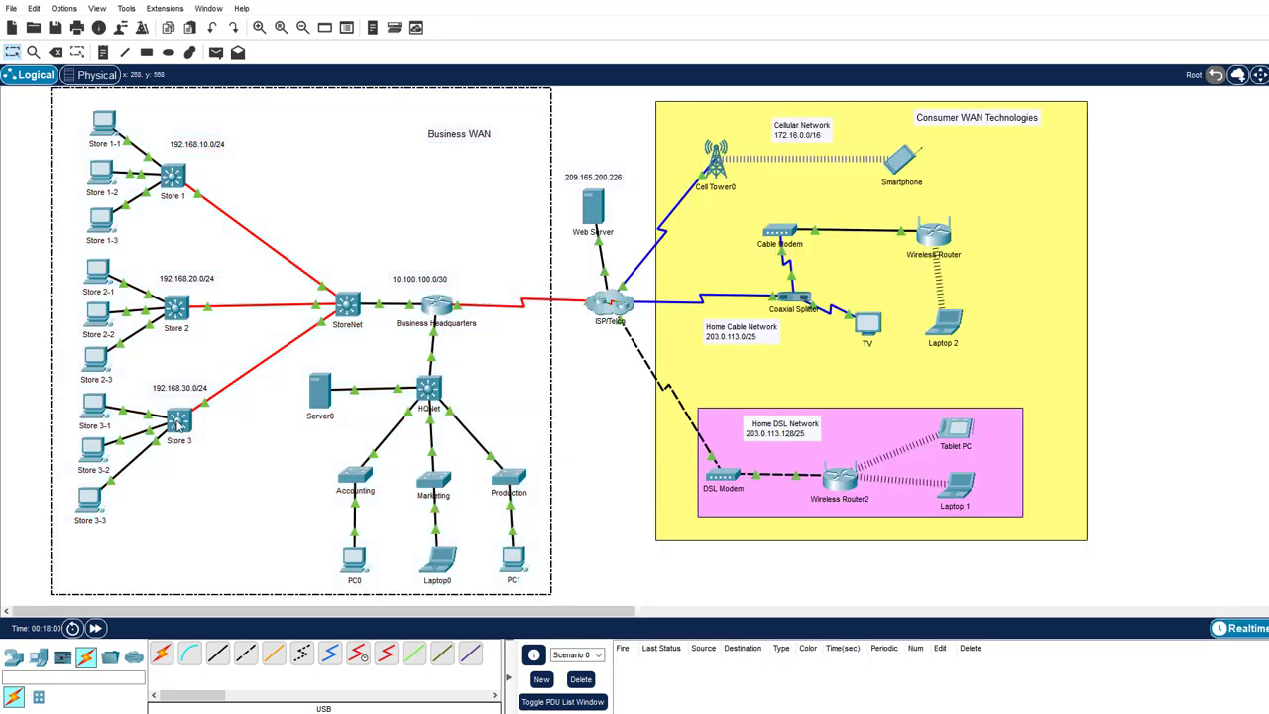
click(180, 424)
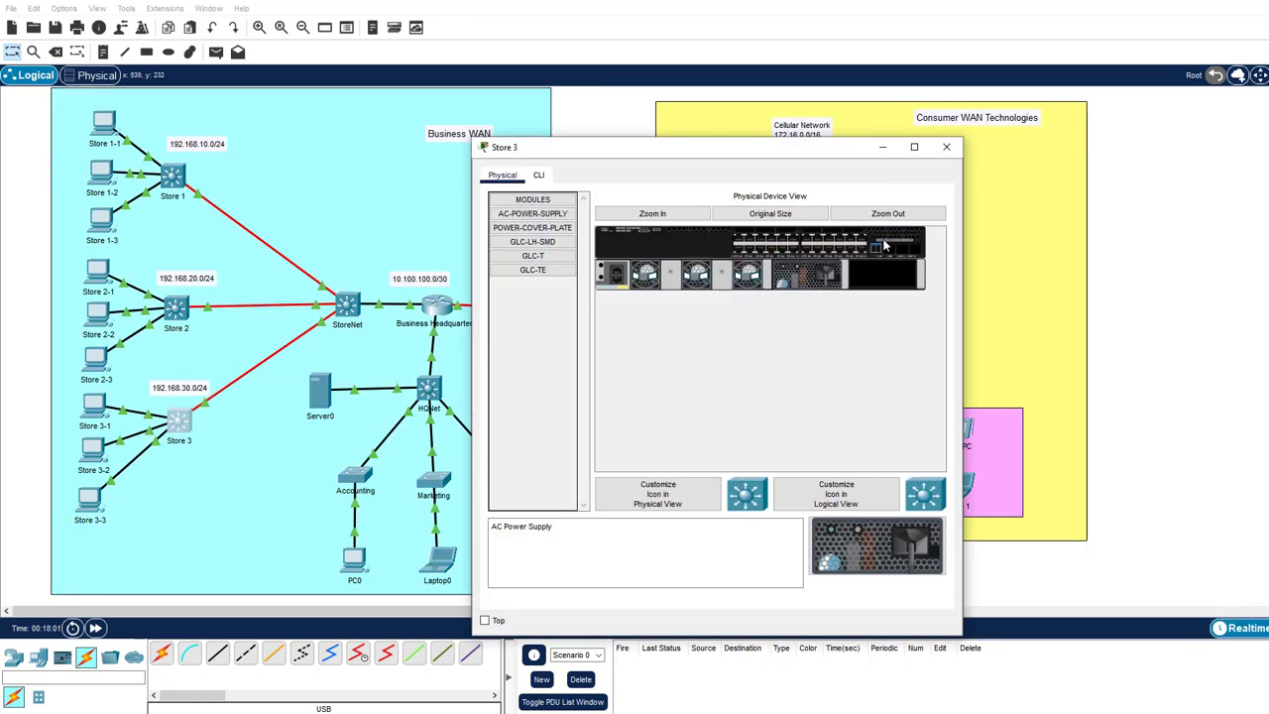
click(704, 218)
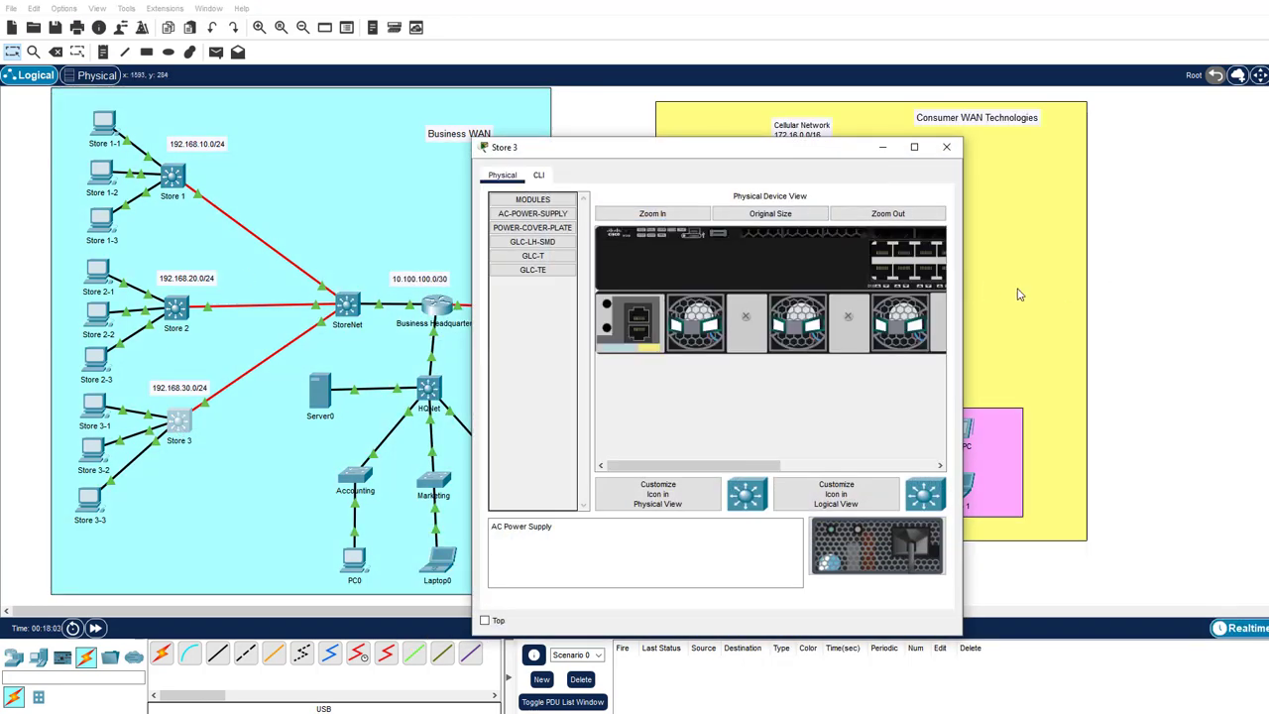
drag(965, 286, 1268, 285)
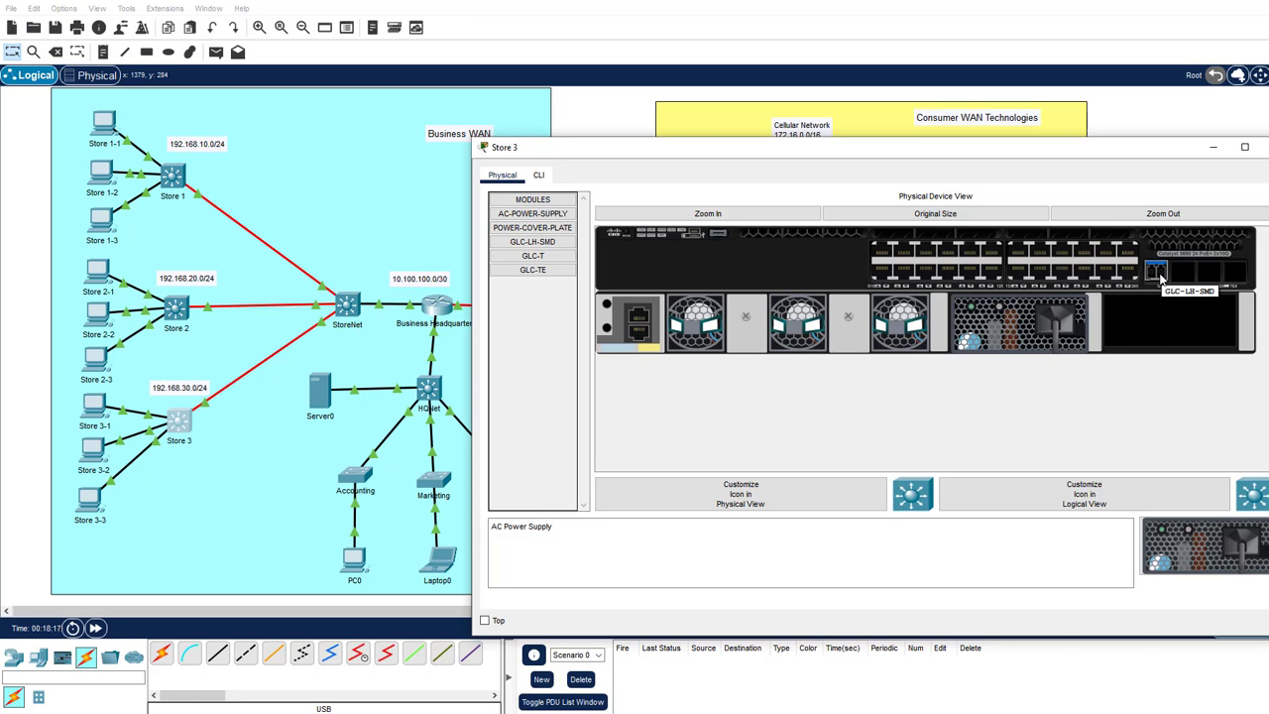
click(1268, 146)
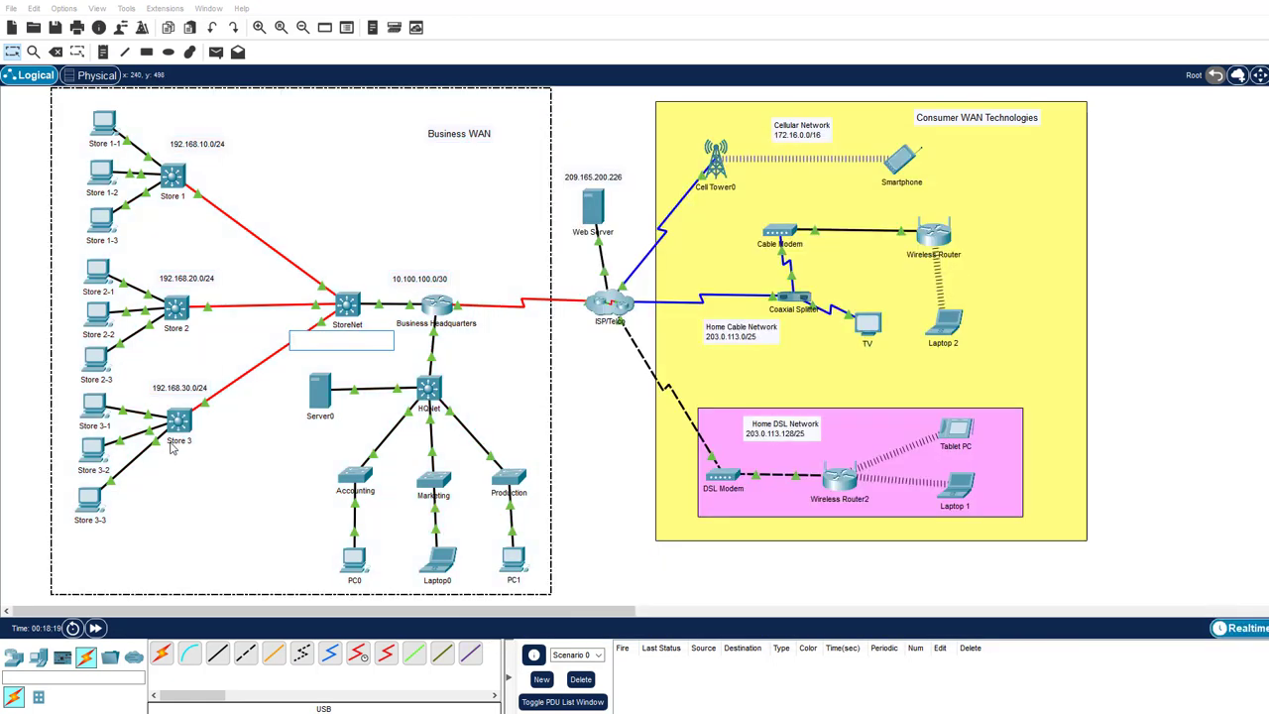
- Show the port labels on the fiber link between Store 3 and StoreNet, and return to question b in the Word document
click(589, 447)
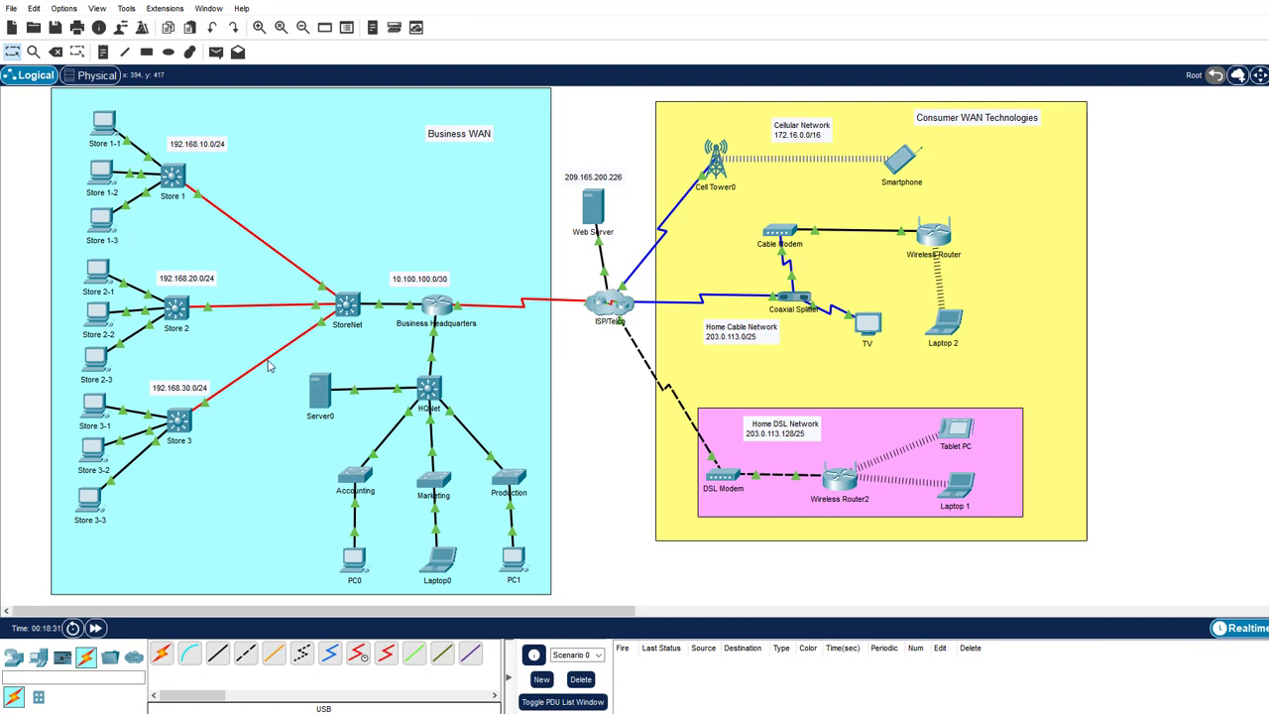
mouse_move(267, 364)
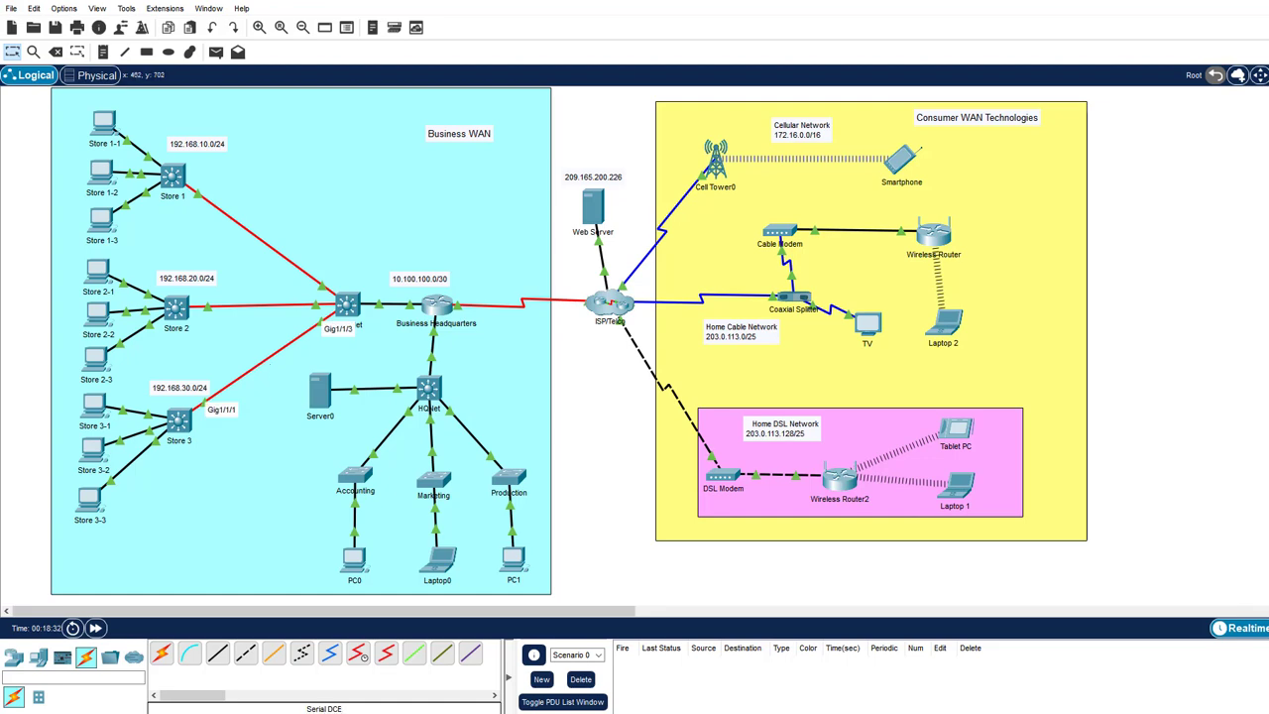
click(377, 712)
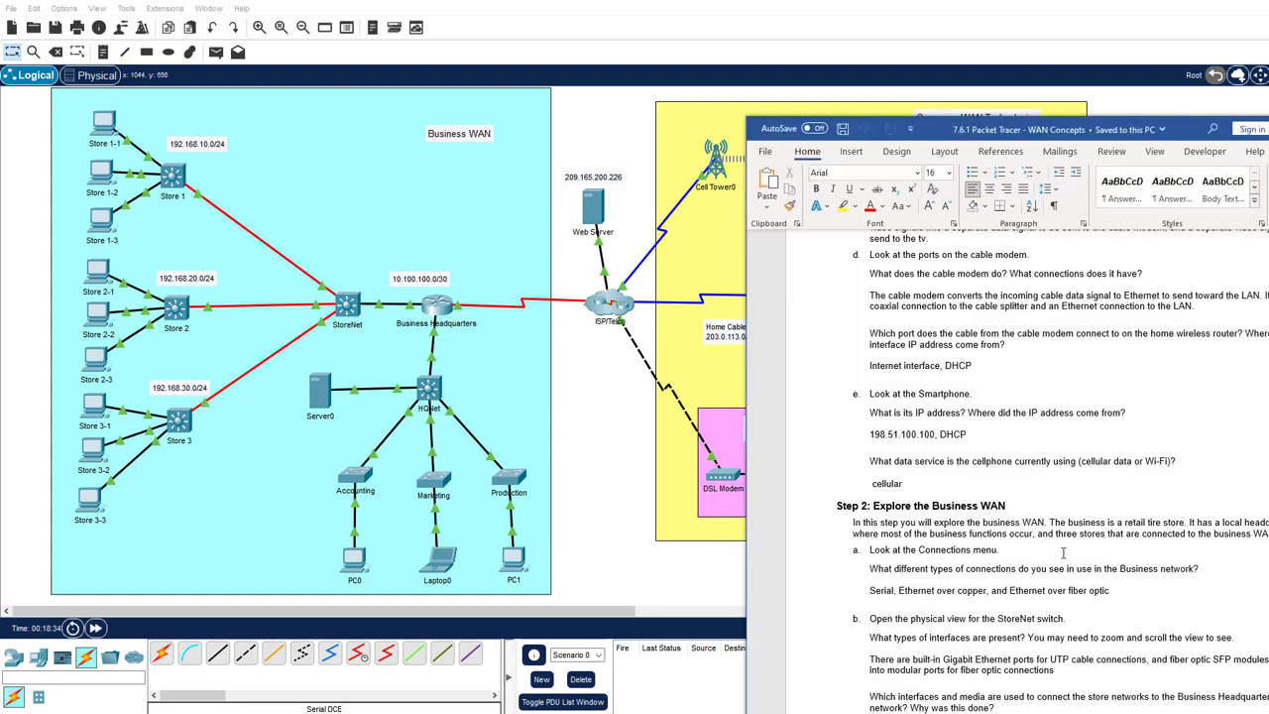
- Read the remaining question b answers and the Part 2: Explore Connectivity instructions in the Word document
scroll(1063, 553, down, 3)
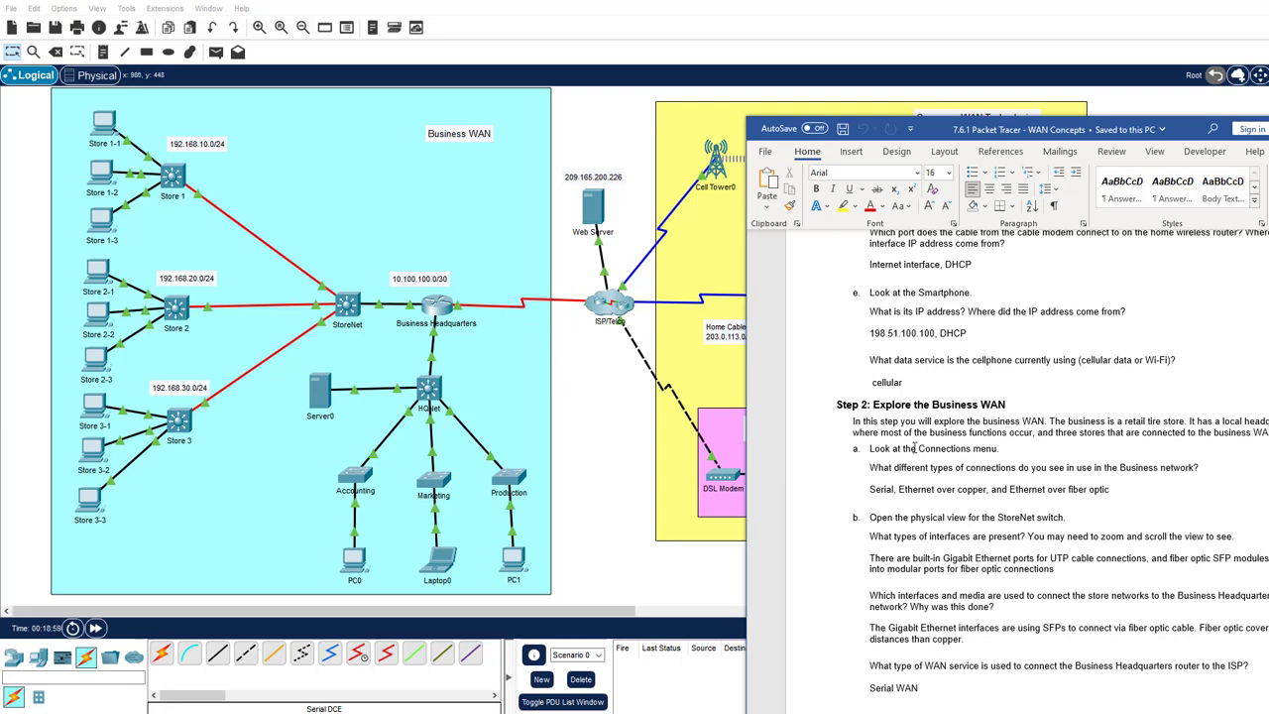
scroll(920, 429, down, 10)
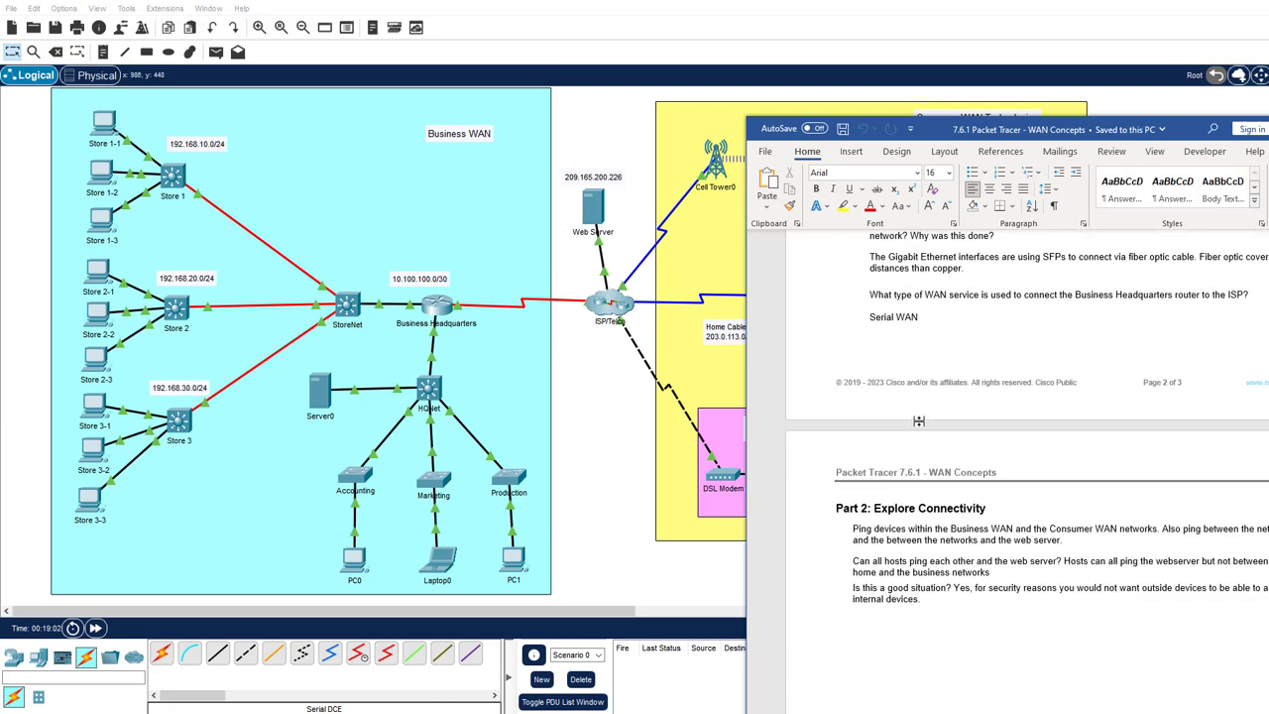
scroll(917, 418, down, 2)
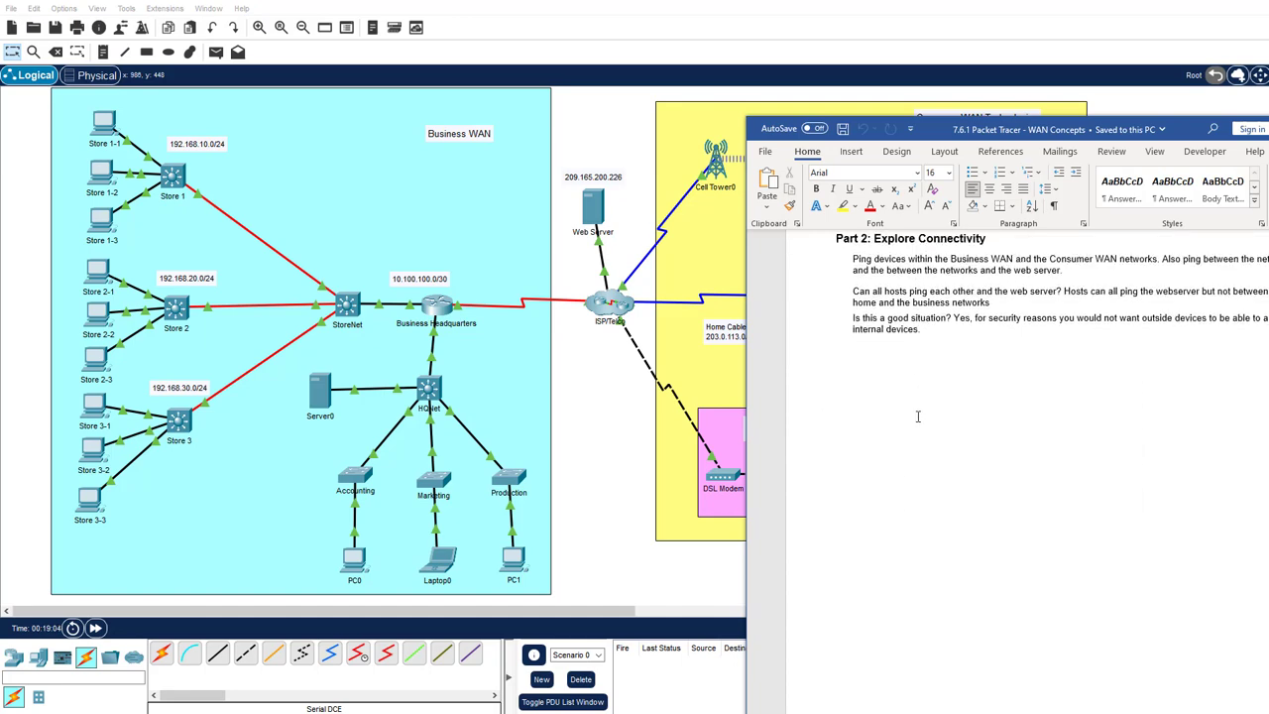
scroll(916, 417, up, 4)
scroll(913, 416, up, 2)
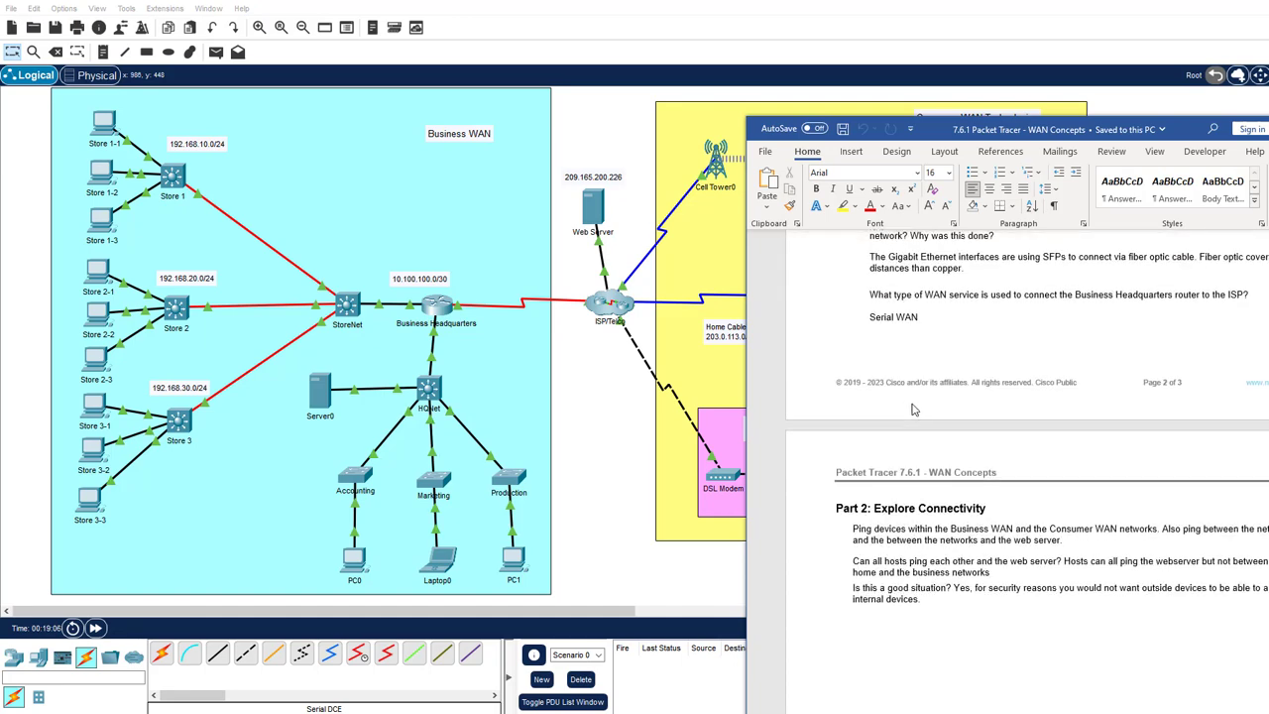
scroll(914, 405, up, 1)
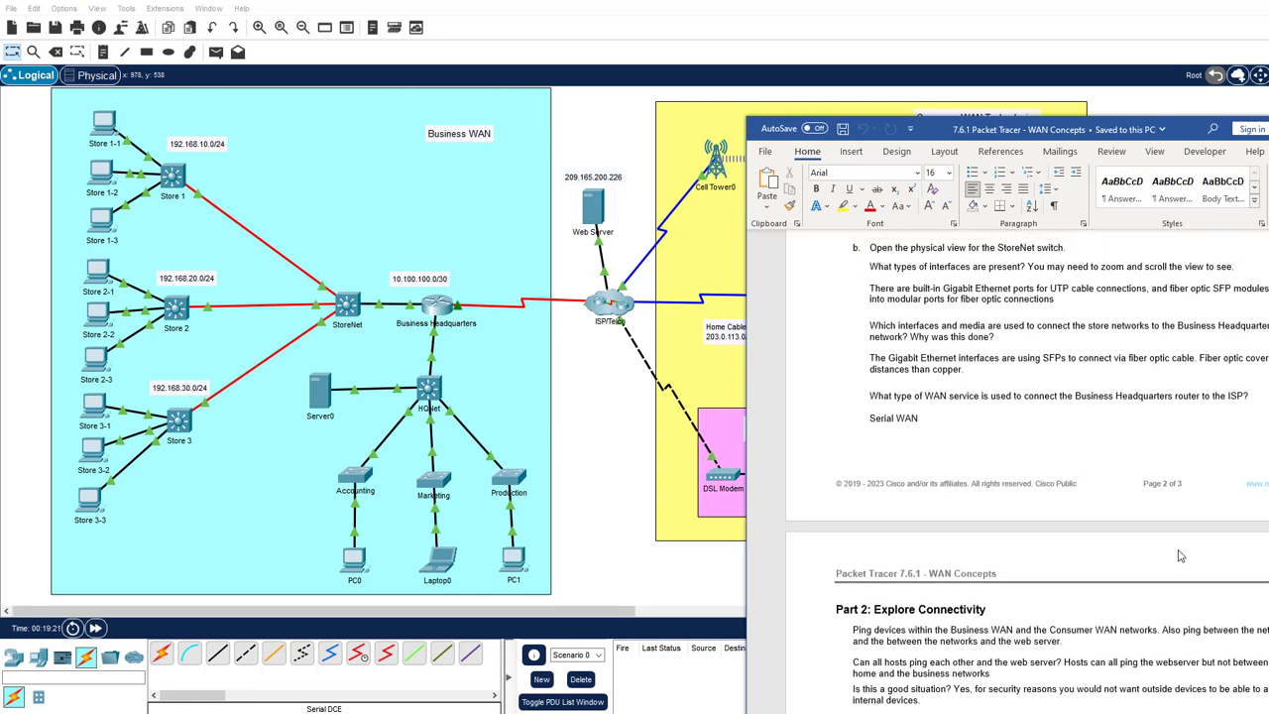
scroll(1180, 556, up, 1)
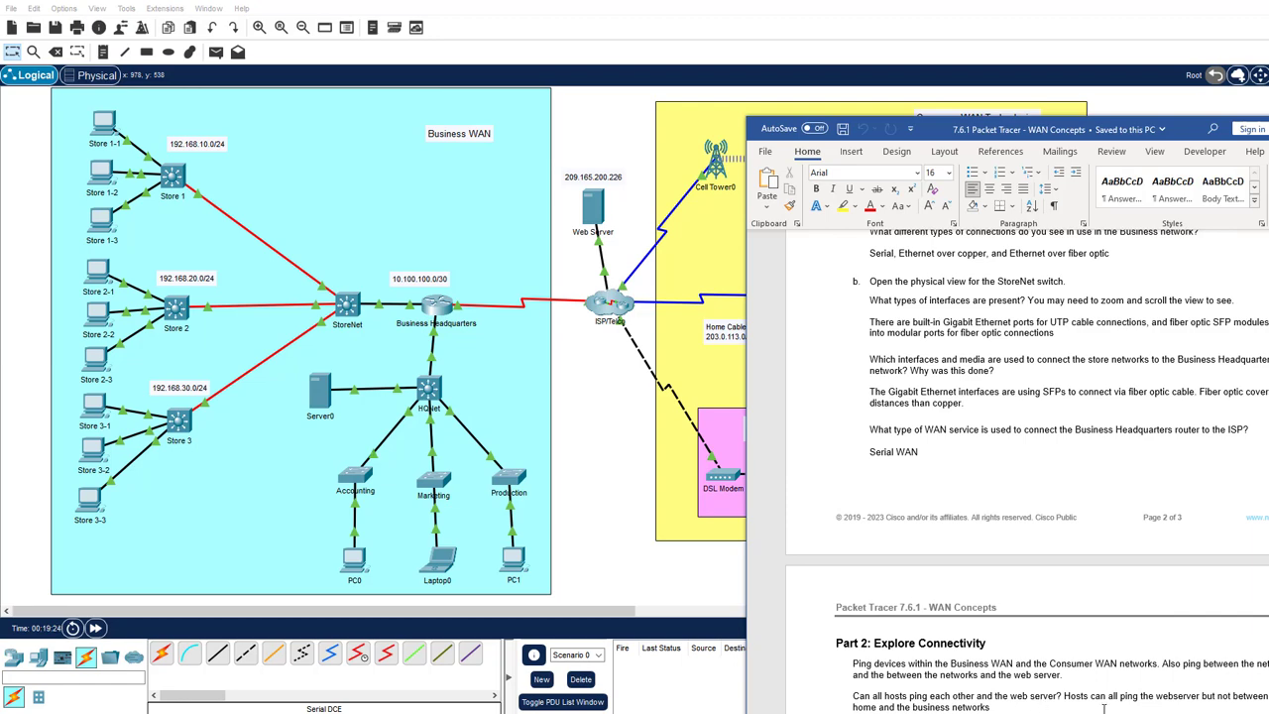
- Switch to Packet Tracer and ping 192.168.10.4 from the Store 3-3 PC's Command Prompt
drag(96, 509, 85, 512)
click(79, 508)
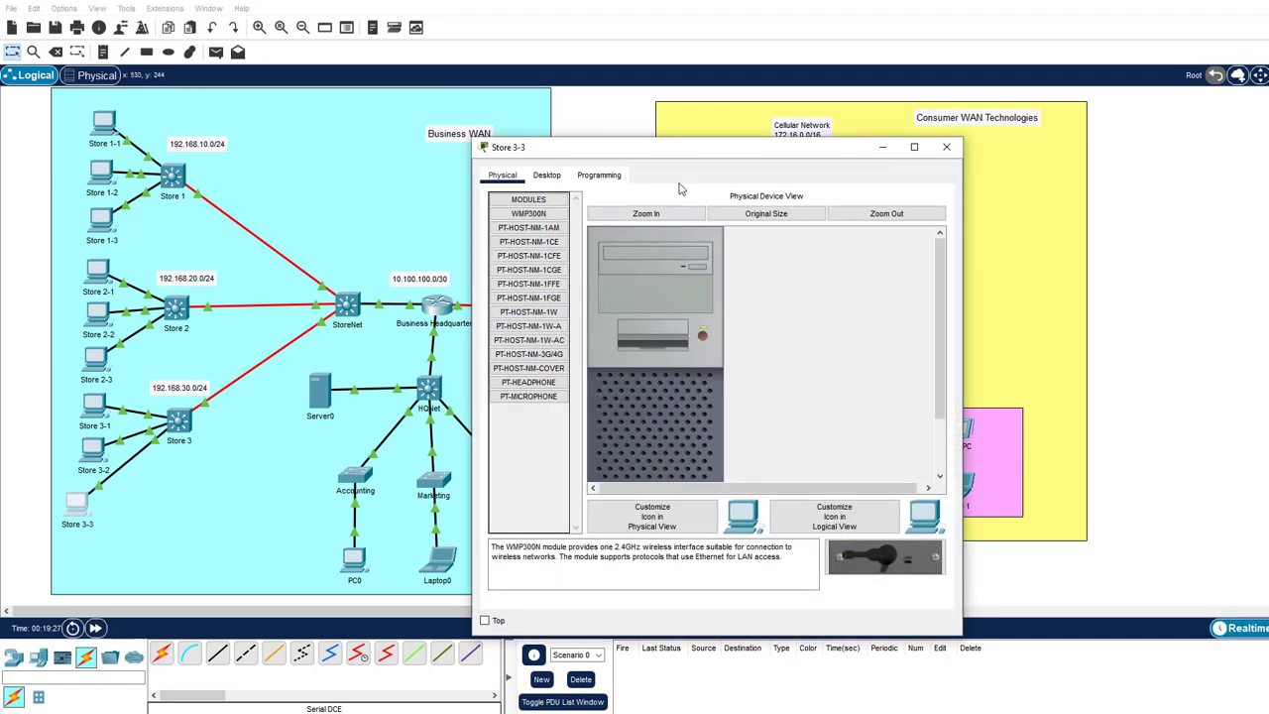
click(547, 175)
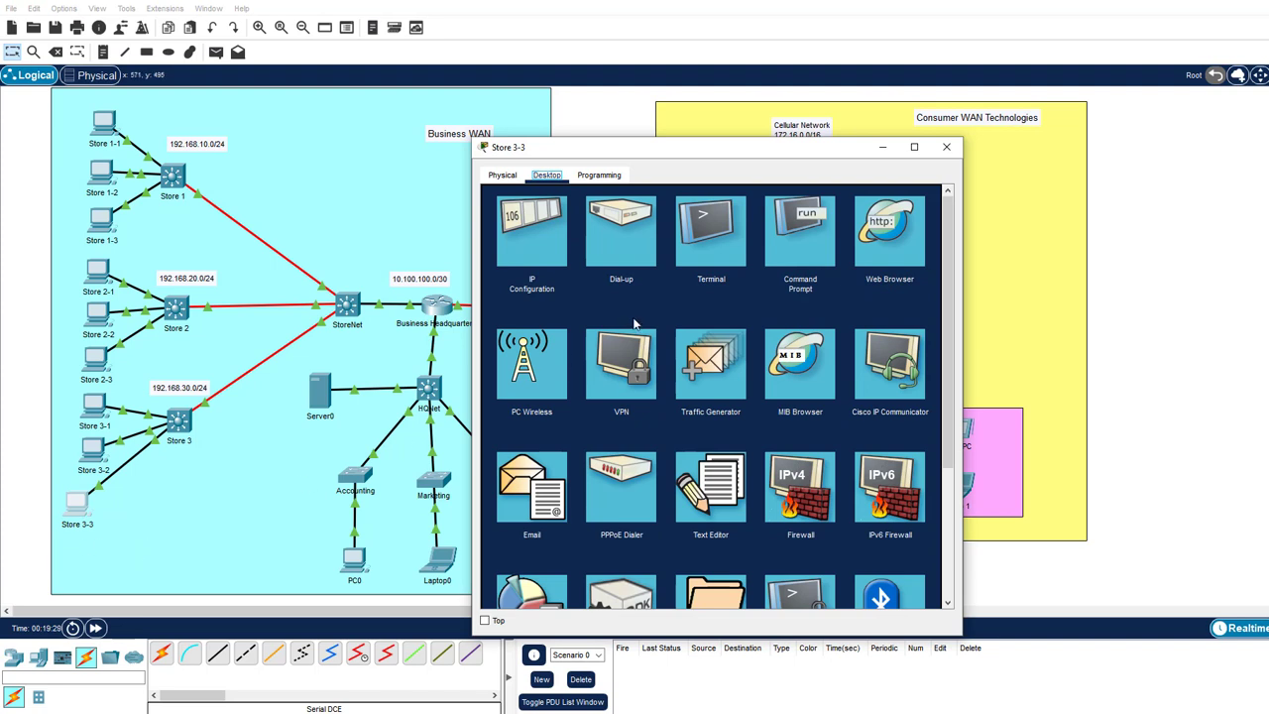
click(805, 236)
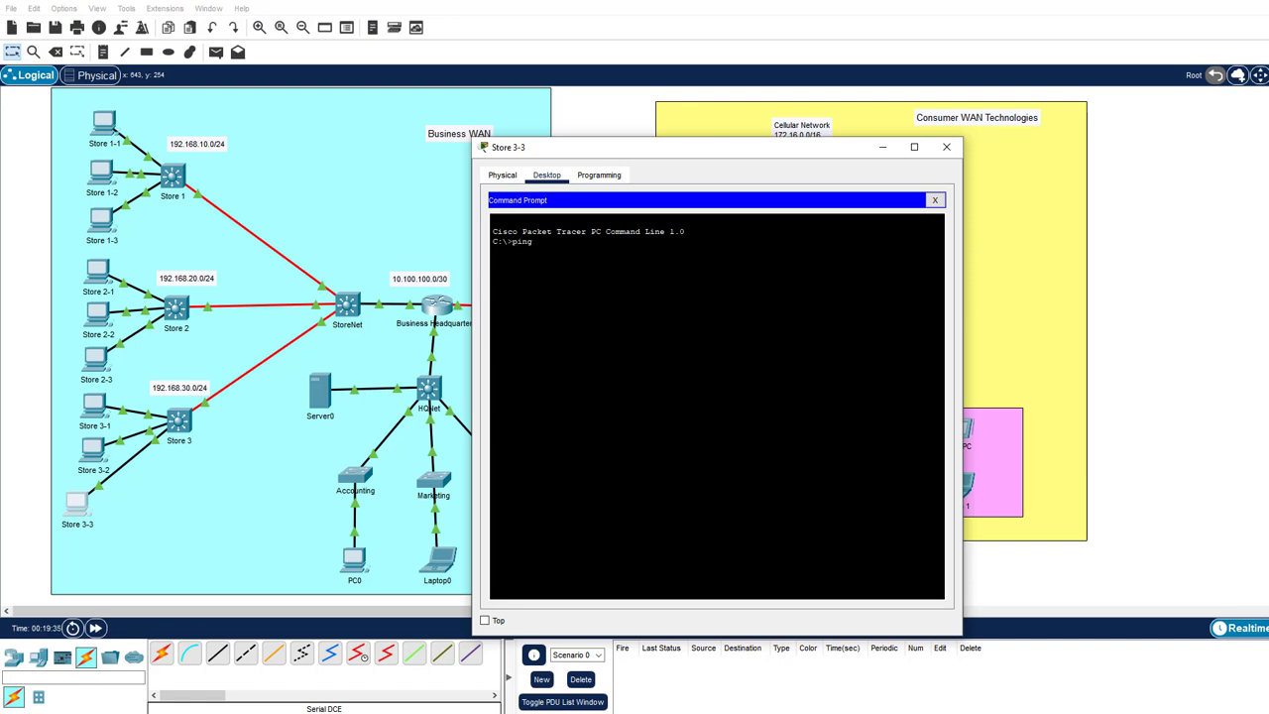
text(192.168.10.4)
key(Return)
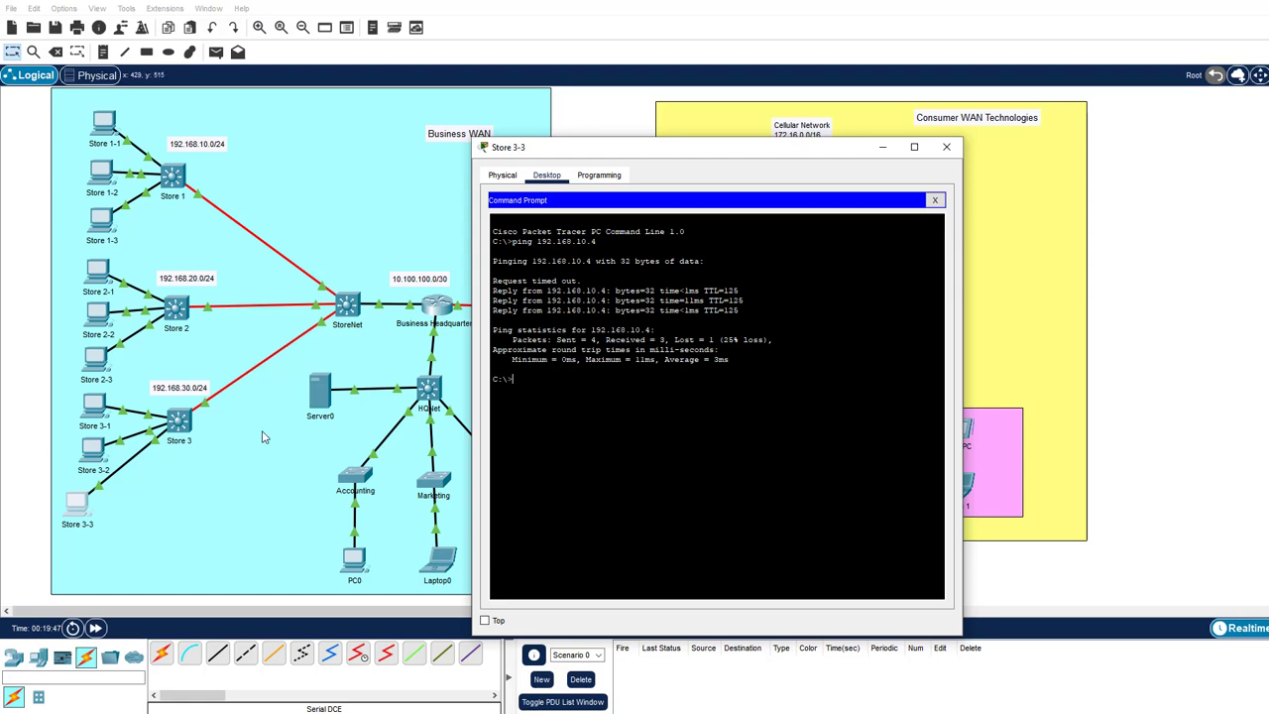
- Ping the web server at 209.165.200.226 from Store 3-3, with its window moved clear of the Business WAN
drag(624, 148, 902, 121)
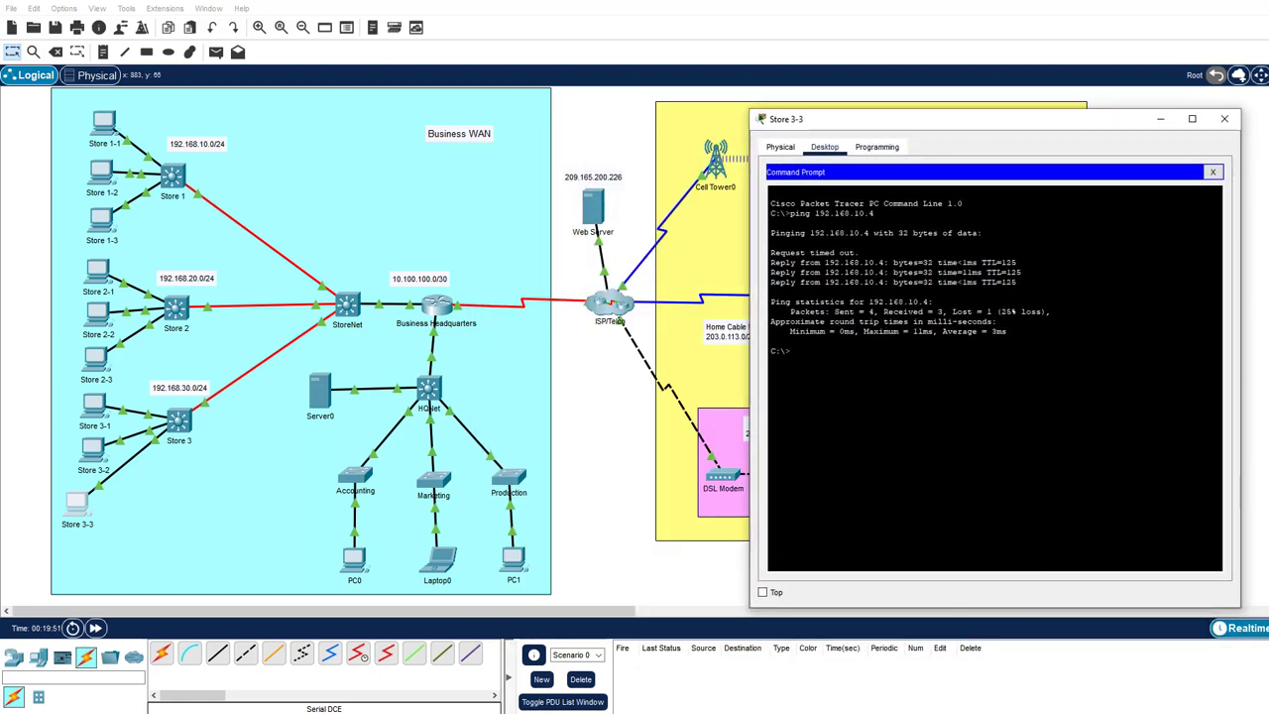
text(ping 2)
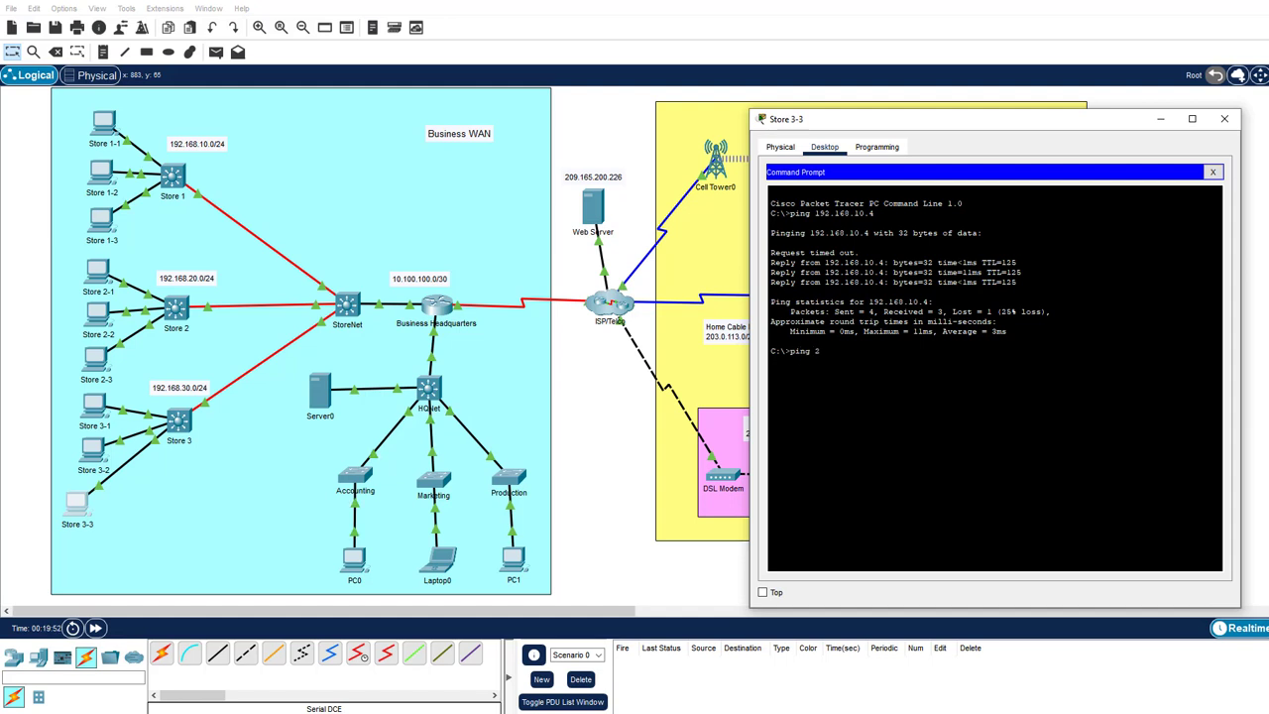
text(09.165.200.226)
key(Return)
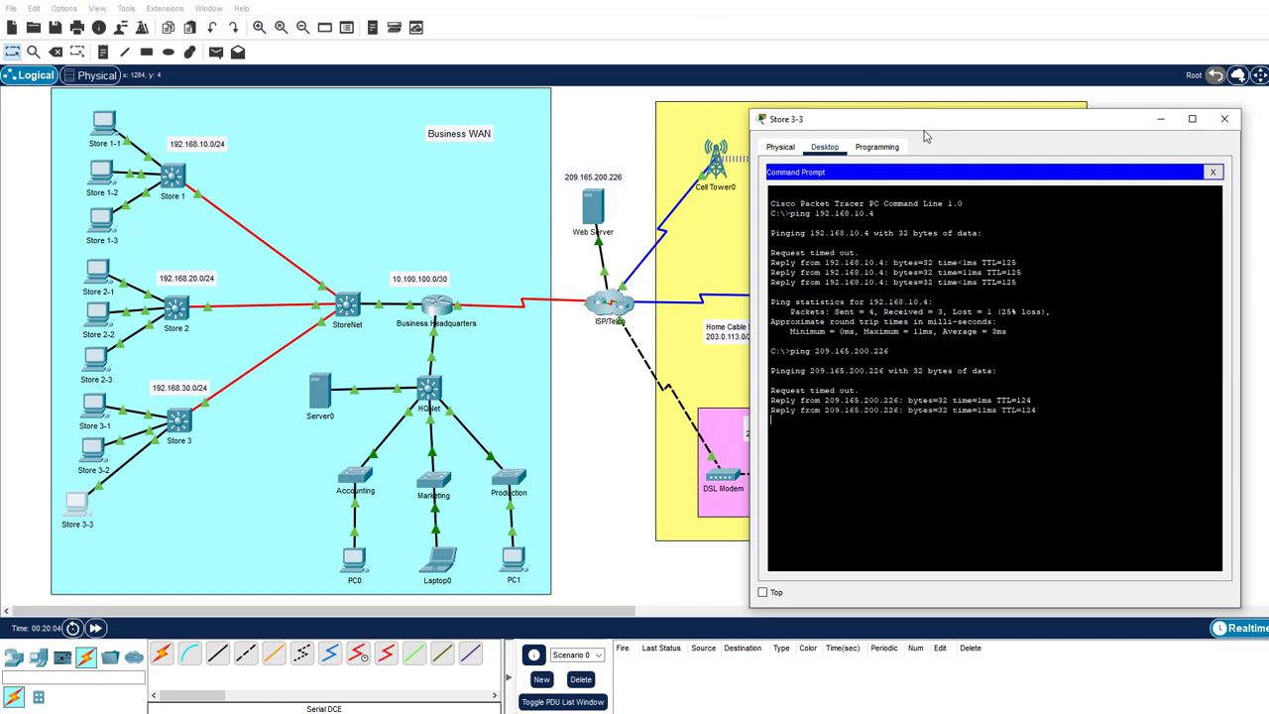
- Uncover the Consumer WAN area and ping the home network address 192.168.0.101 from Store 3-3
drag(946, 124, 361, 126)
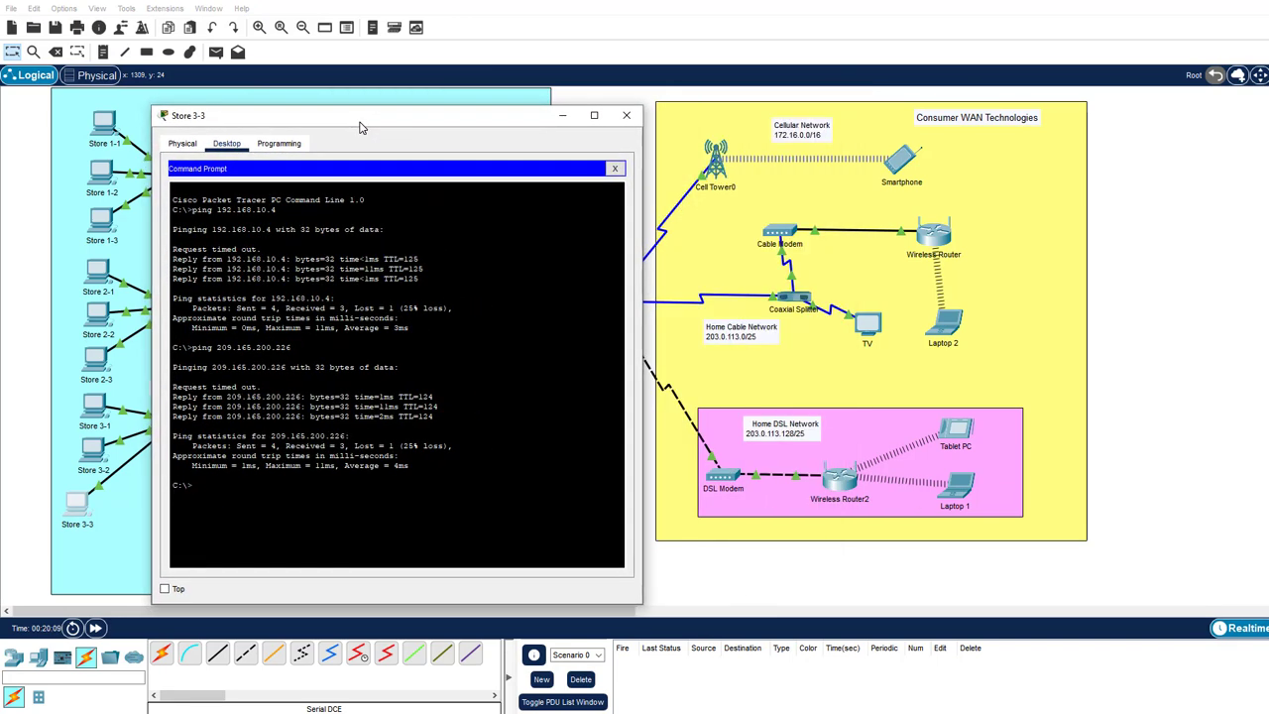
drag(956, 509, 959, 507)
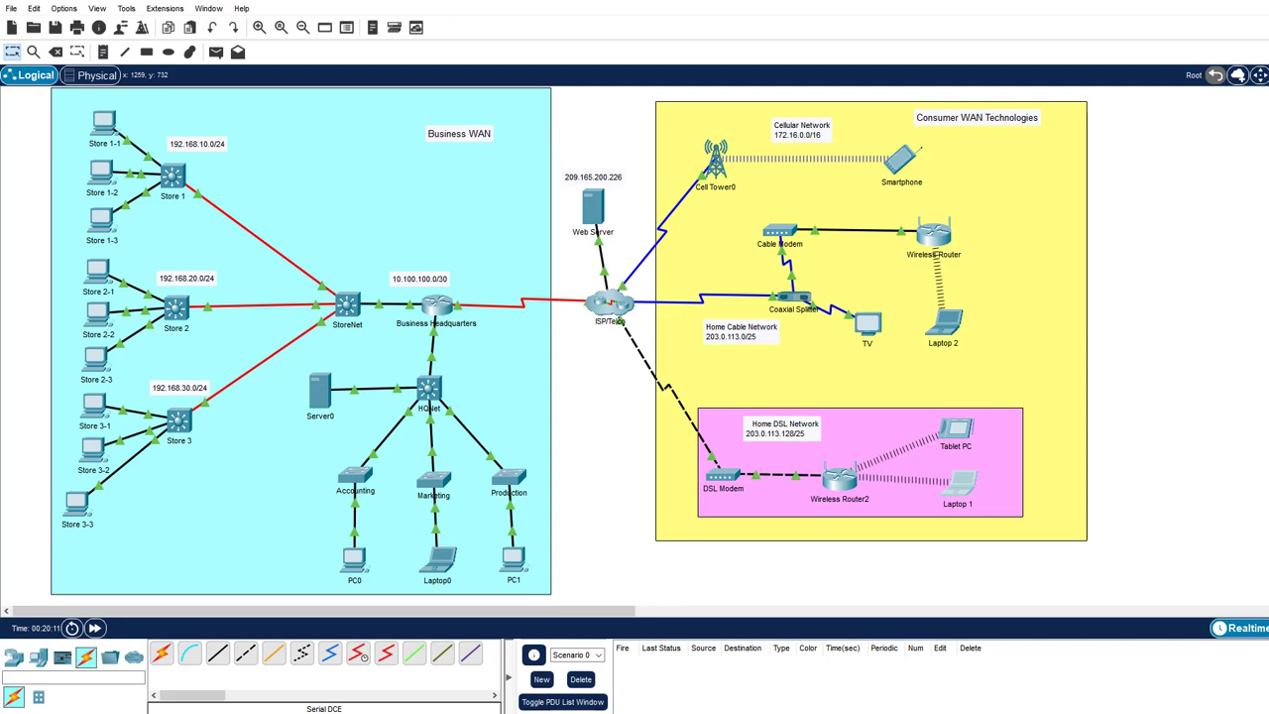
mouse_move(428, 713)
click(688, 675)
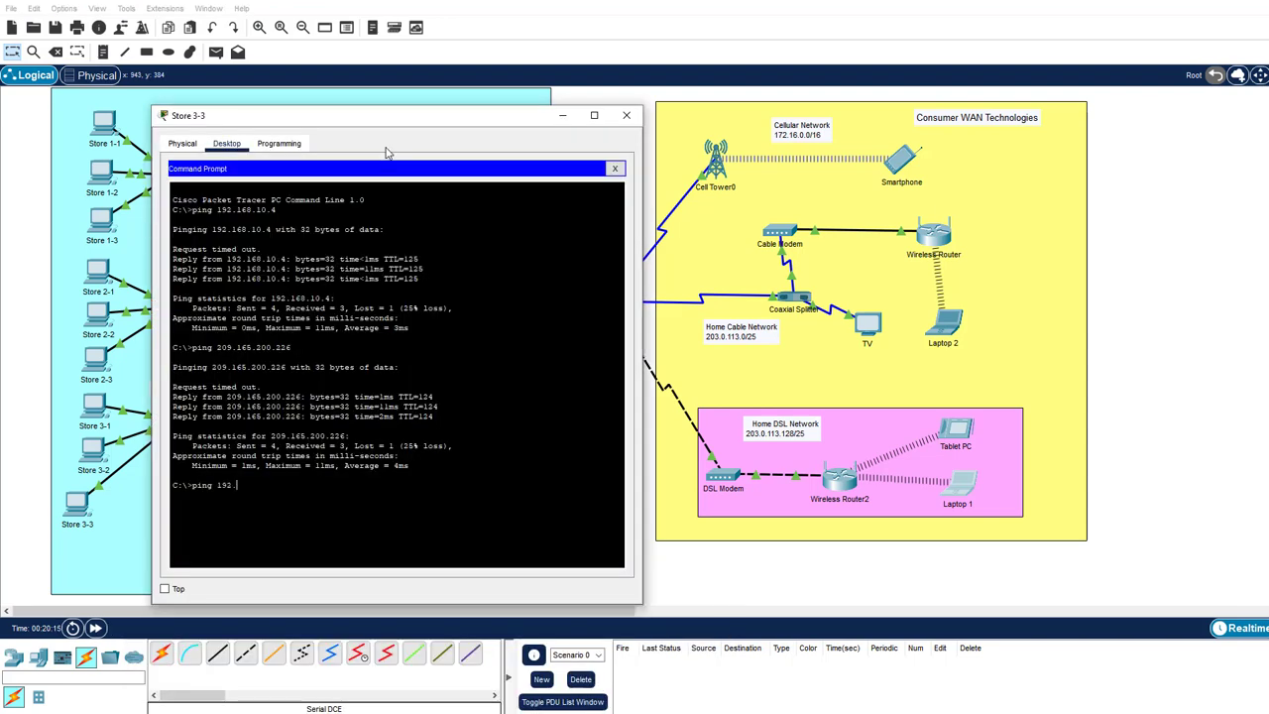
text(168.0.101)
key(Return)
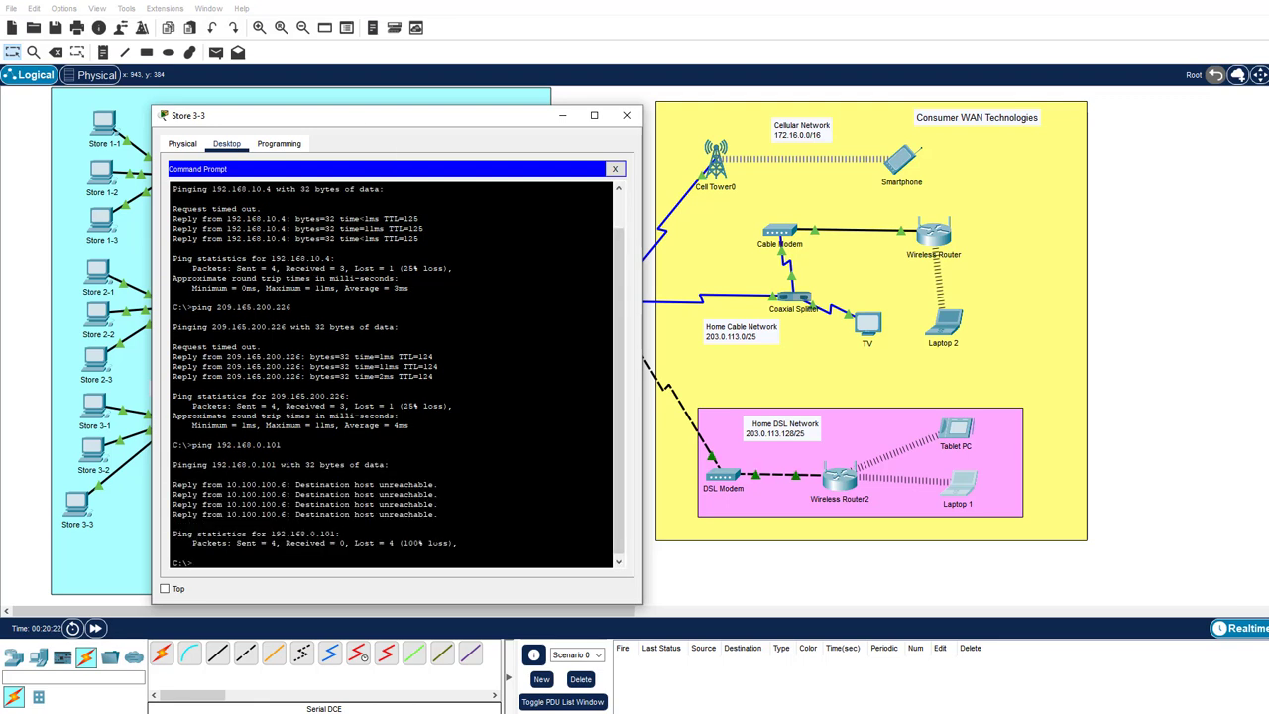
- Open Laptop 1's Command Prompt in the Home DSL Network and ping 192.168.0.100
click(972, 484)
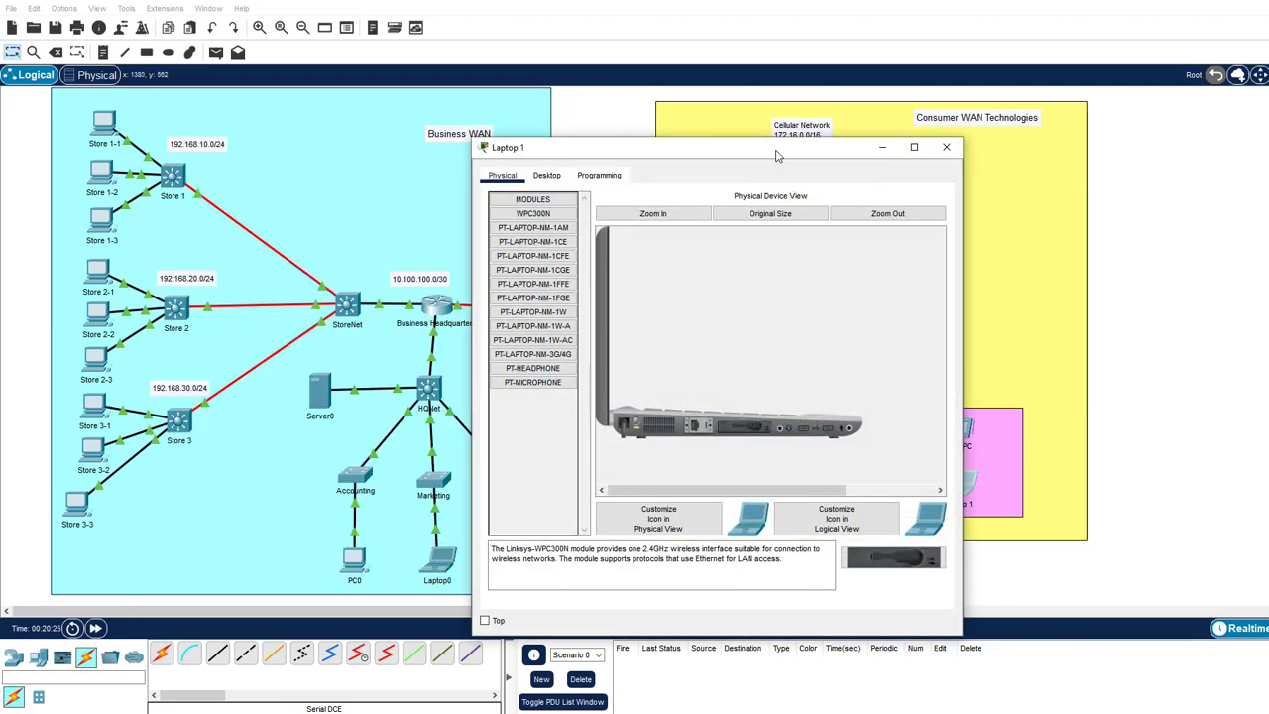
drag(783, 147, 473, 131)
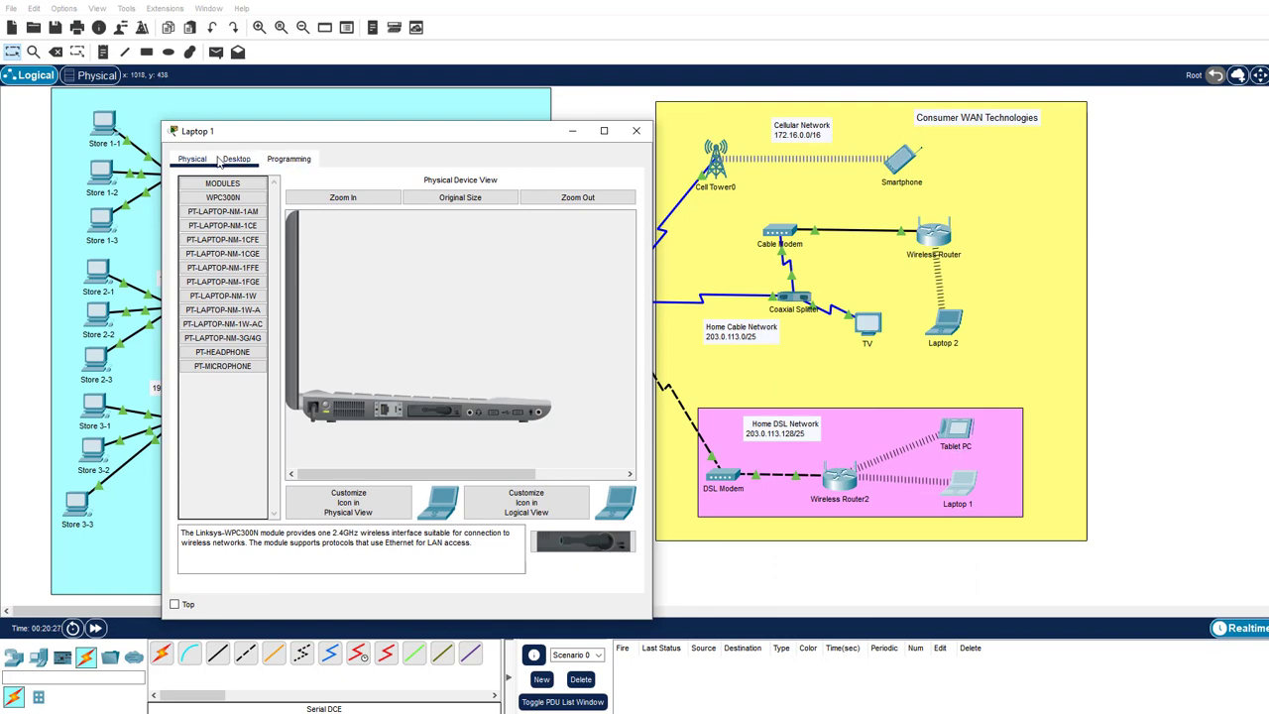
click(236, 159)
click(487, 208)
text(ping )
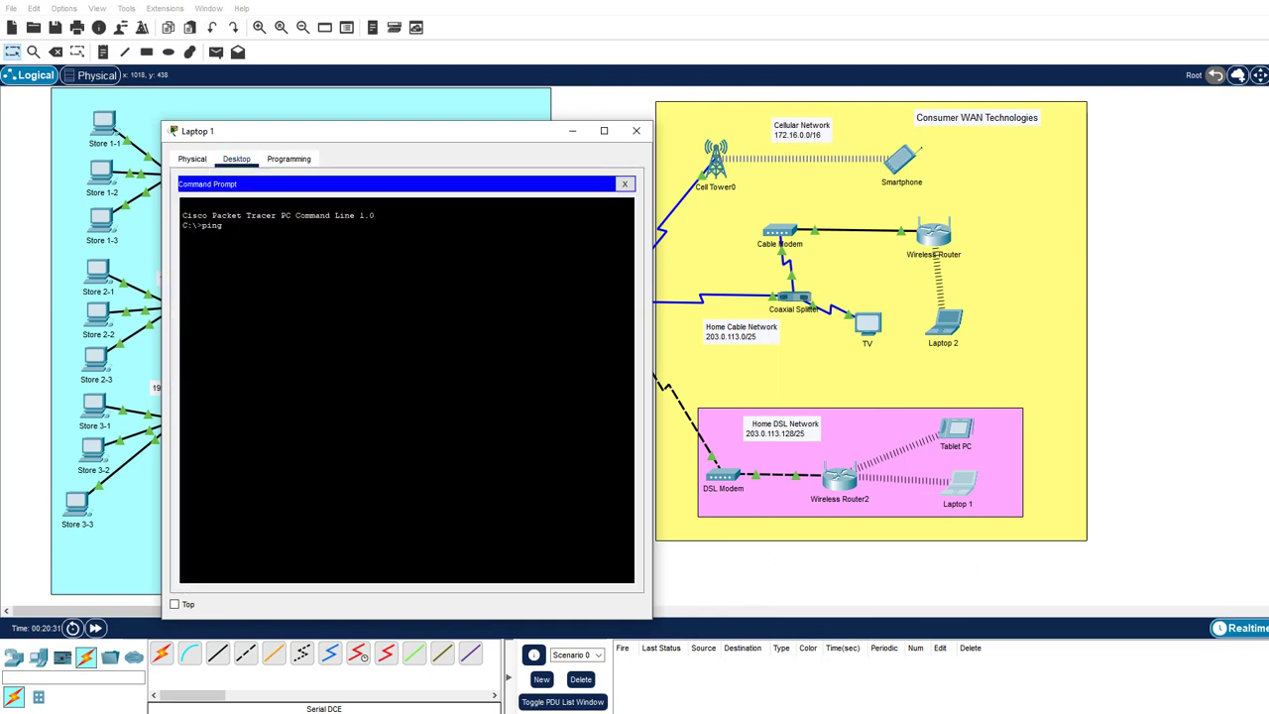
text(192.168.0.100)
key(Return)
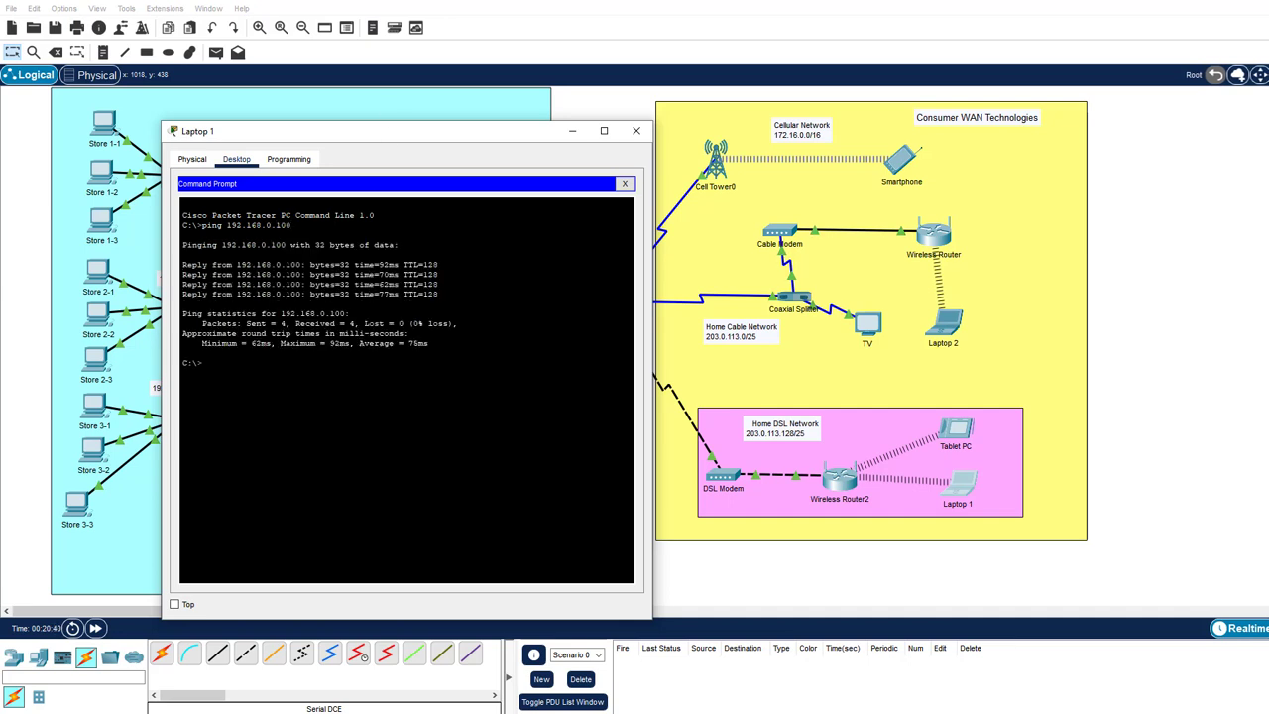
- Move Laptop 1's window off the Business WAN and ping the web server at 209.165.200.226 from it
text(ping 209.)
drag(444, 137, 969, 198)
text(209)
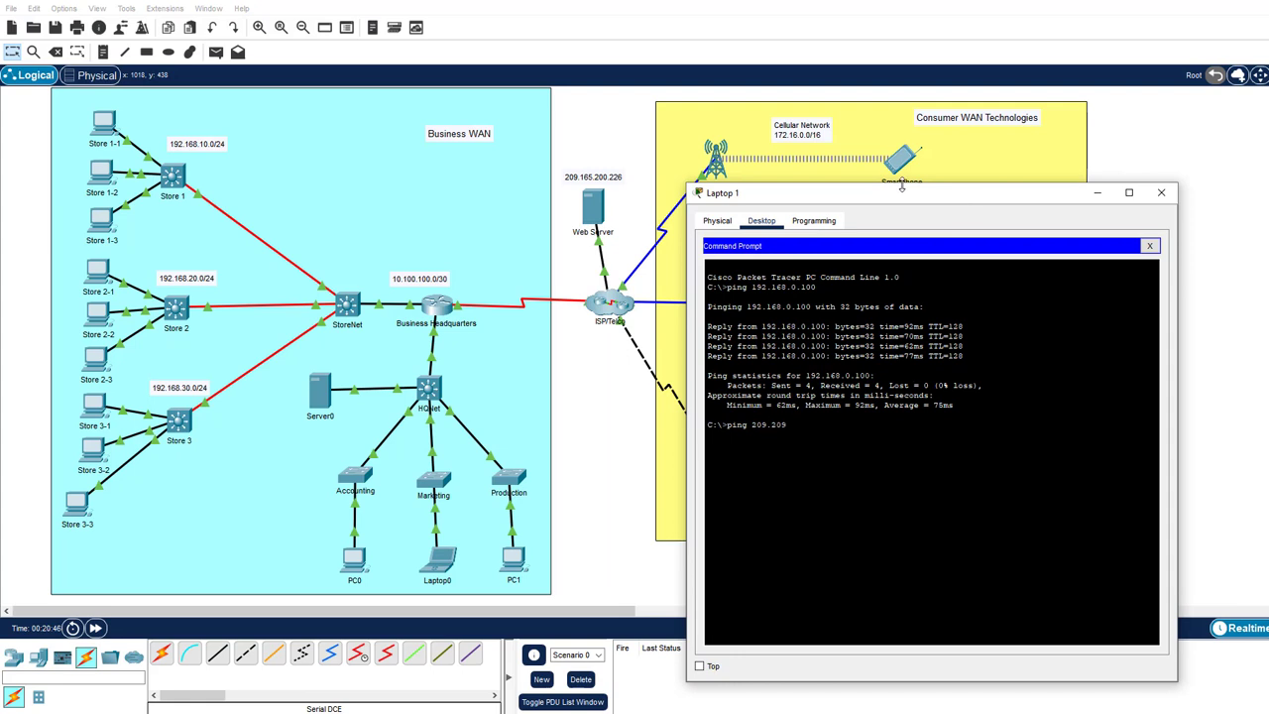
key(BackSpace)
key(BackSpace)
key(BackSpace)
text(165.200.226)
key(Return)
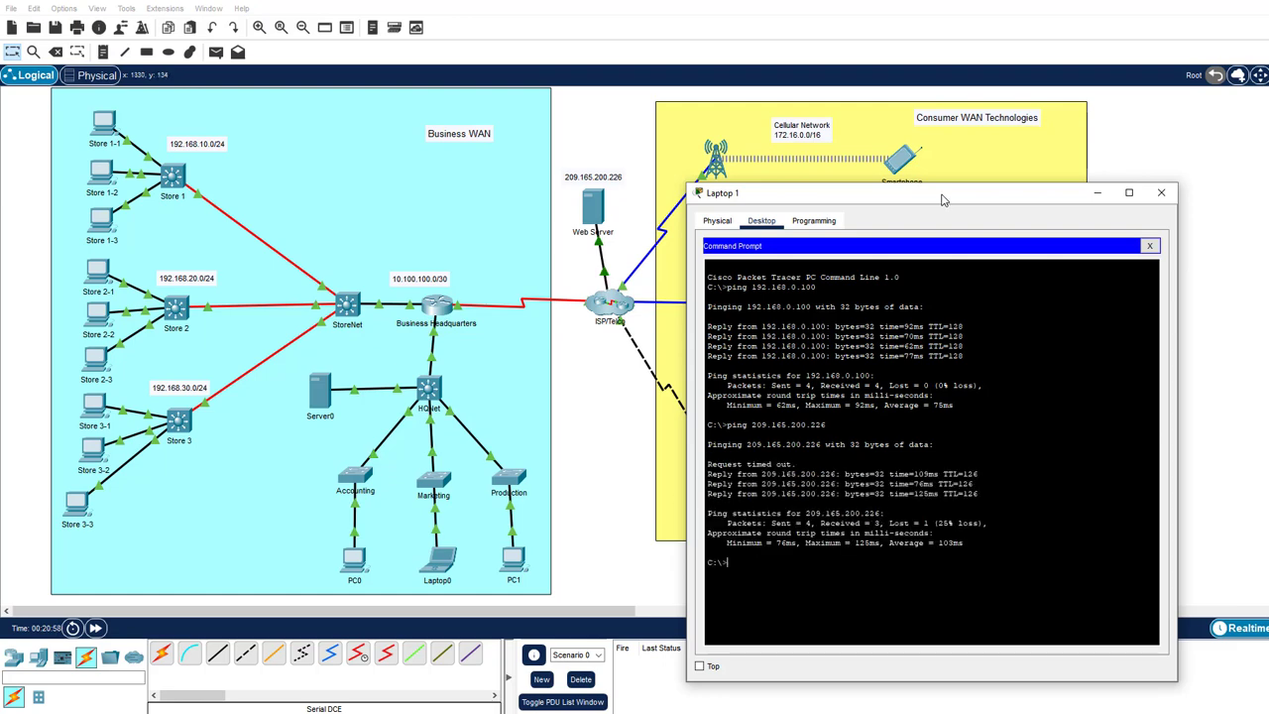
- Open the Smartphone's Command Prompt and ping the web server at 209.165.200.226
drag(944, 200, 293, 154)
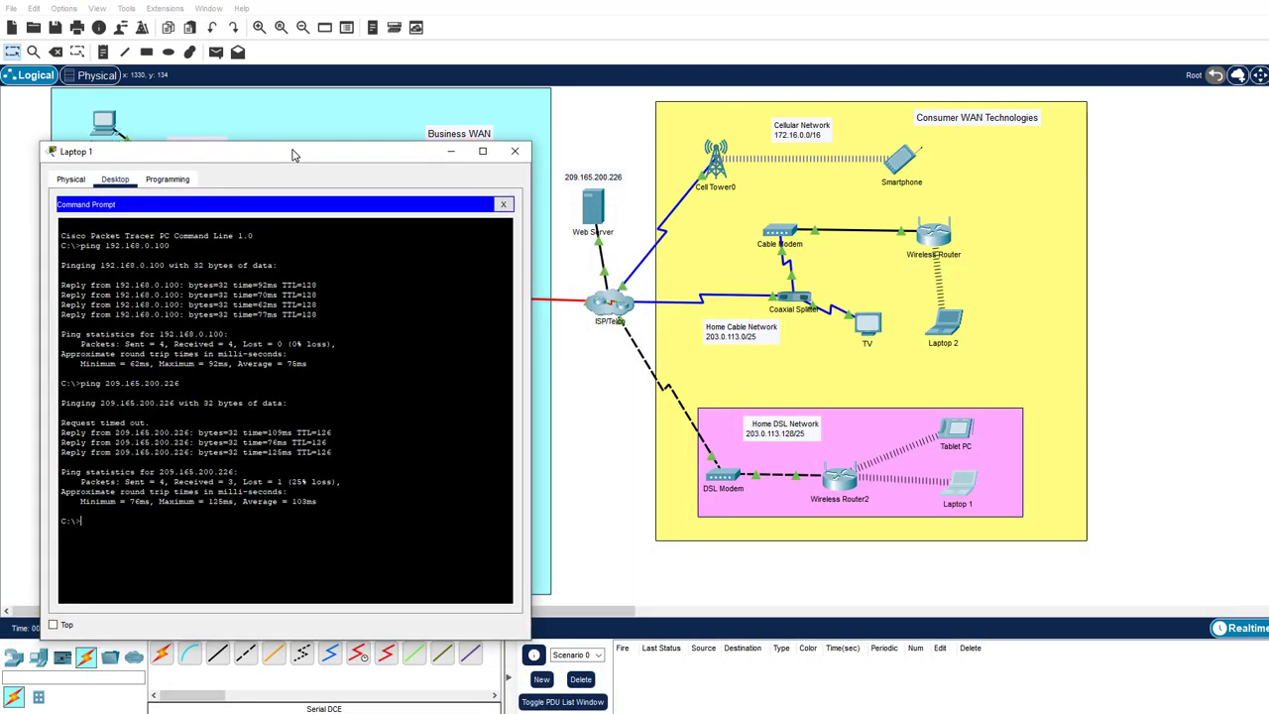
click(902, 164)
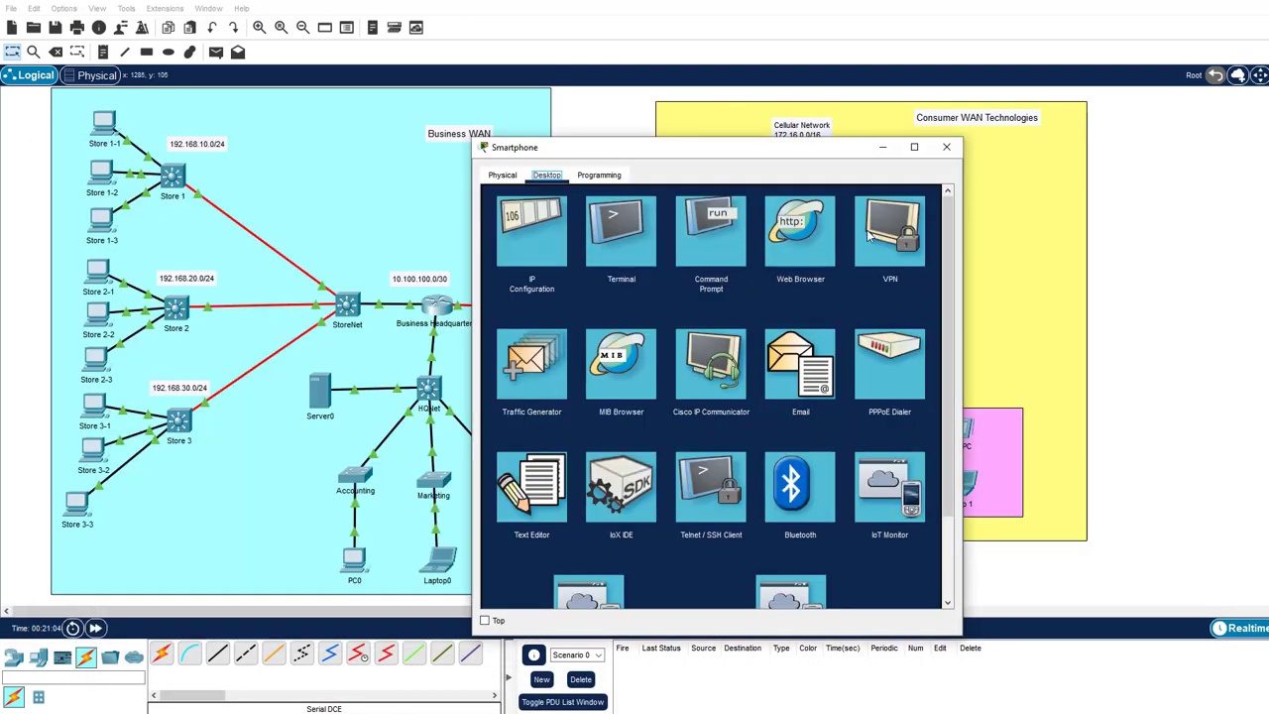
click(711, 233)
text(p)
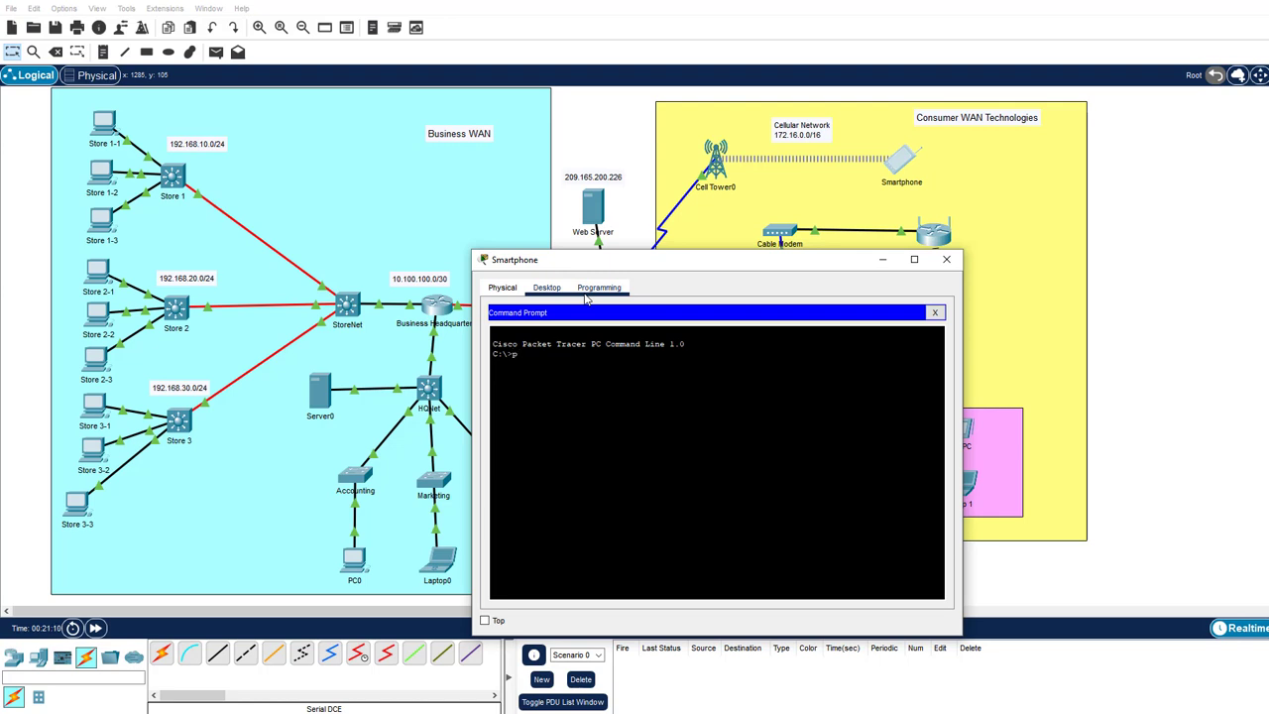
text(ing 209.165.200.226)
key(Return)
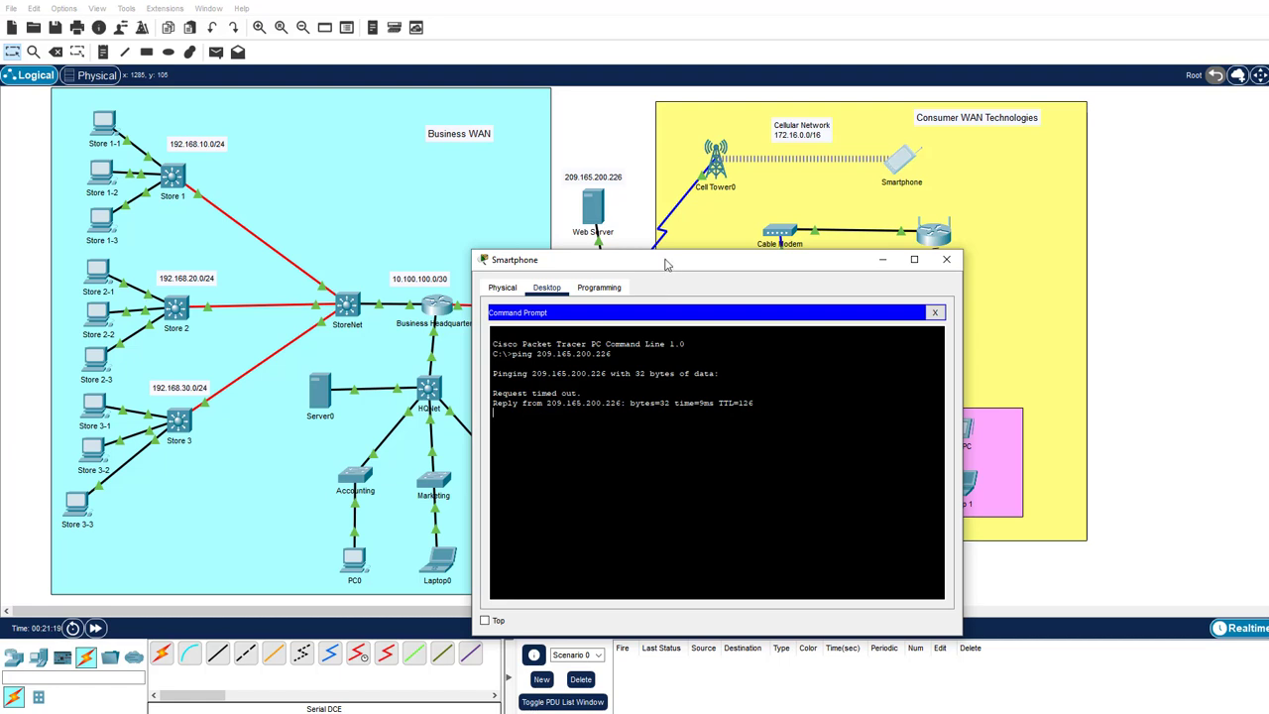
- Ping the Store 3 network address 192.168.30.3 from the Smartphone
drag(669, 265, 683, 245)
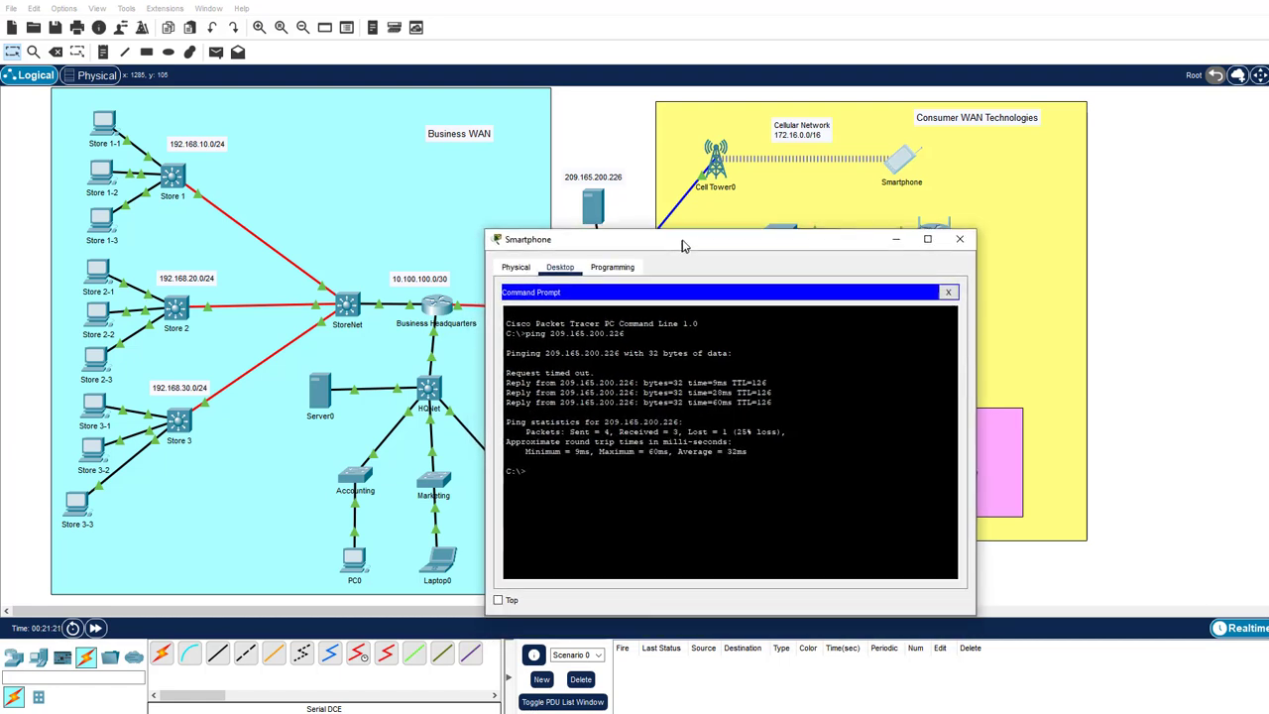
text(p)
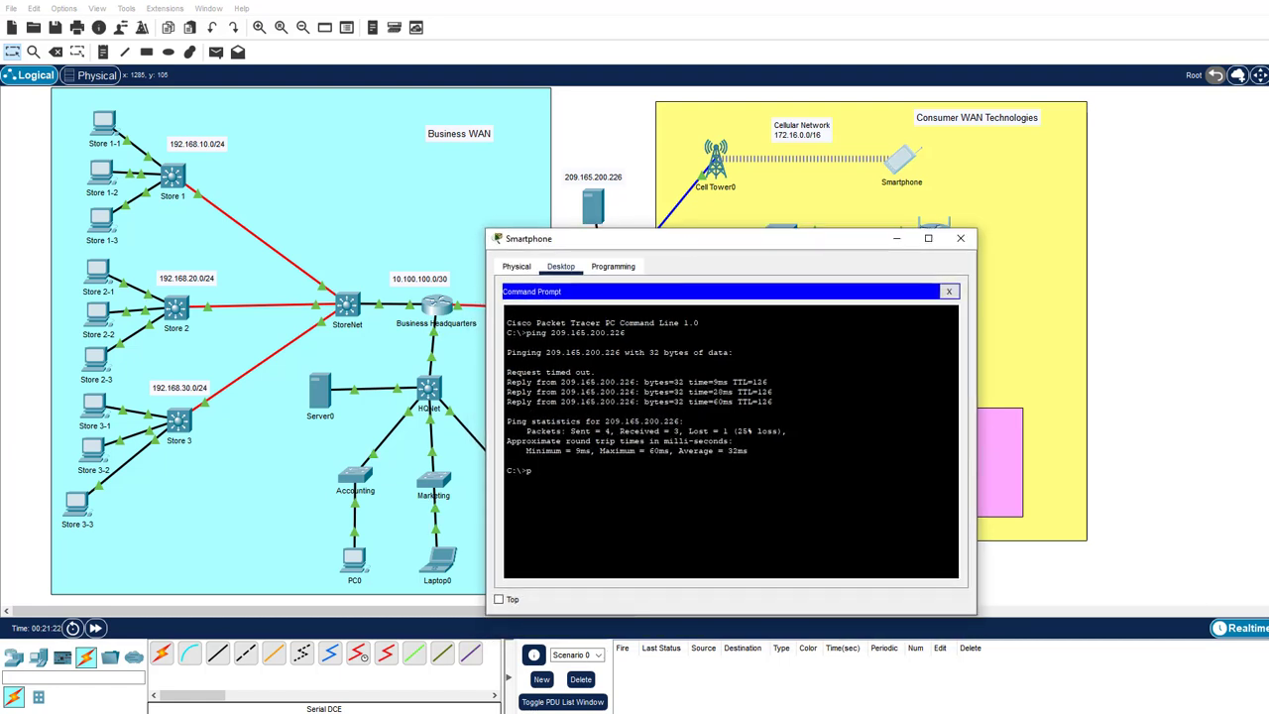
text(ing 192.168.30.3)
key(Return)
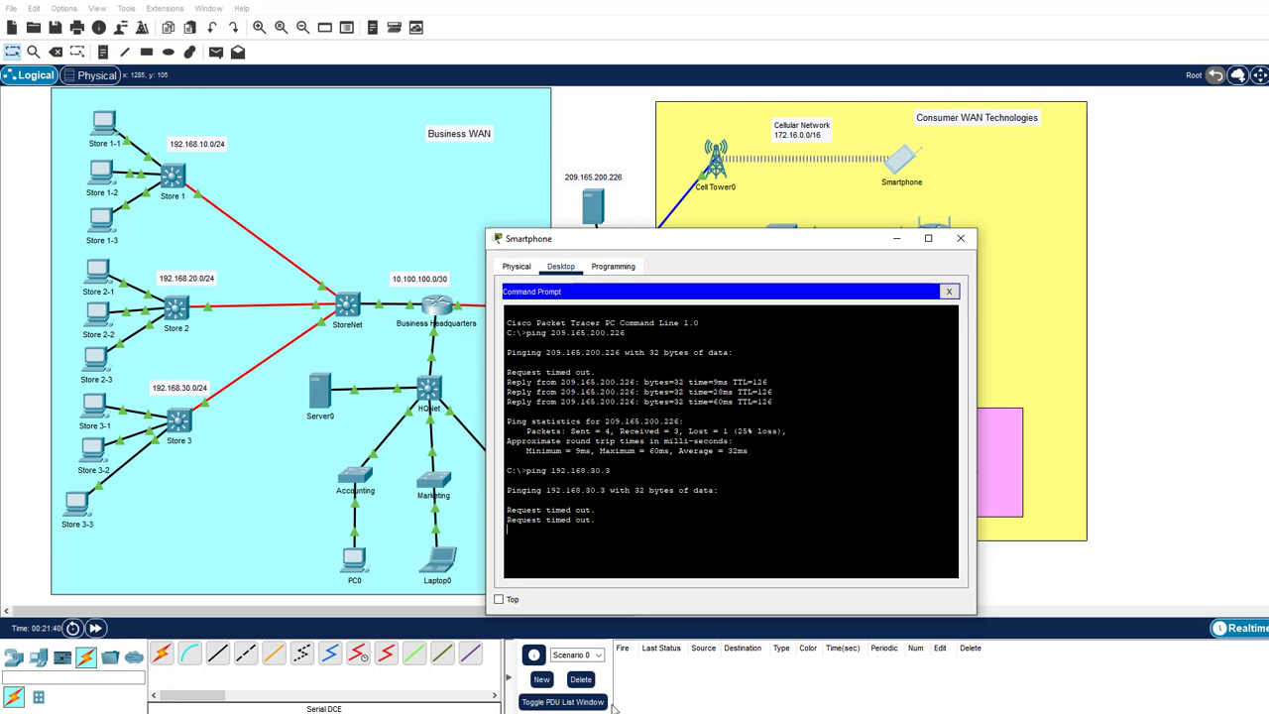
- Switch to the Word document and compare the ping results with the Part 2 connectivity answers
key(alt+Tab)
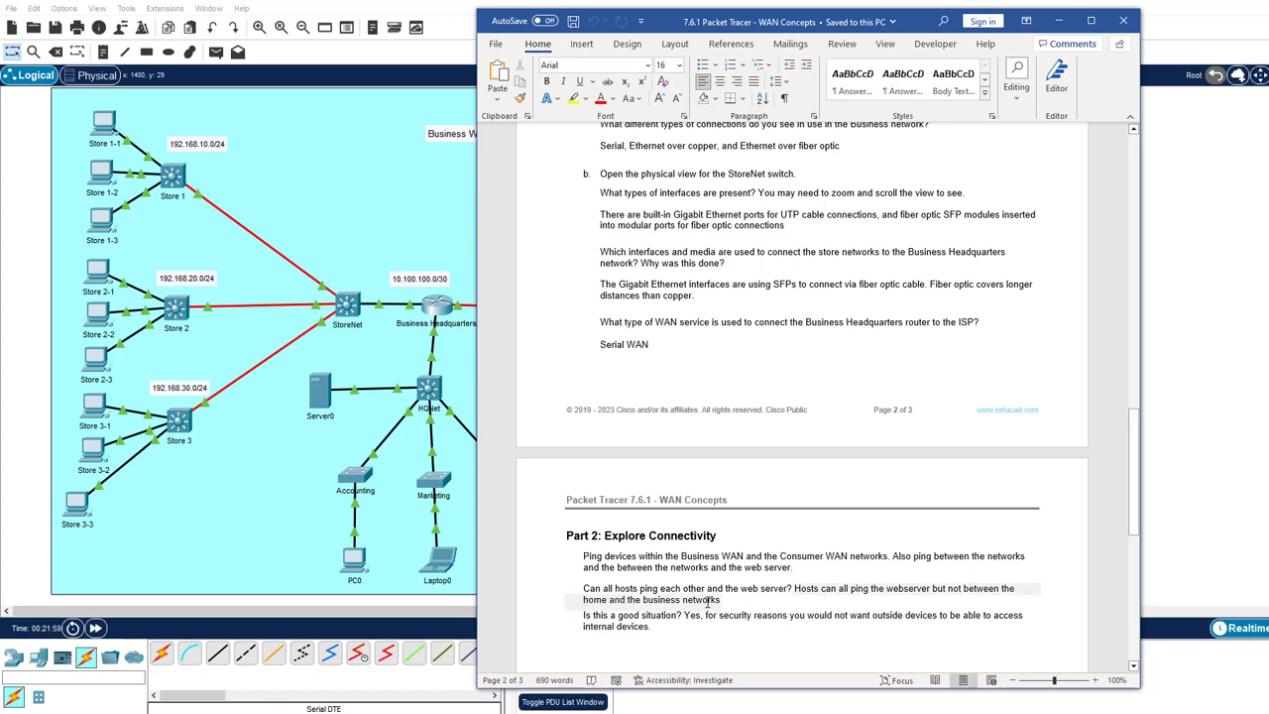
click(682, 619)
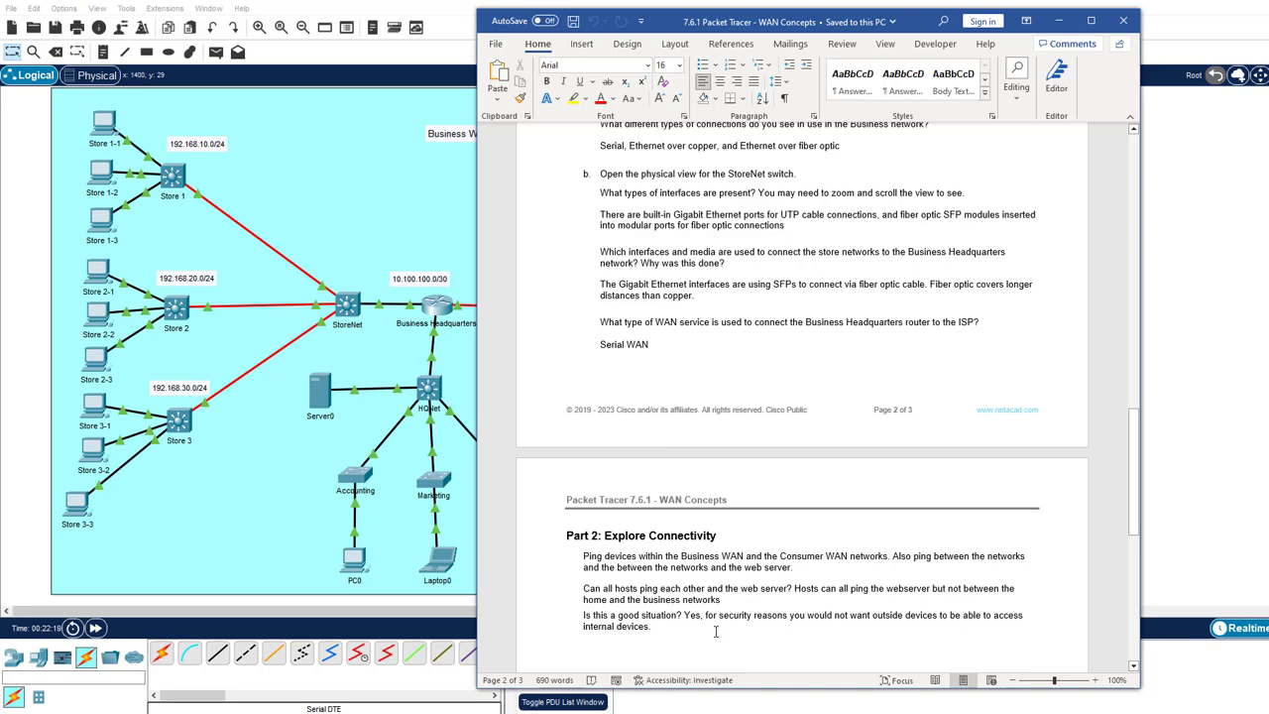
scroll(824, 563, down, 3)
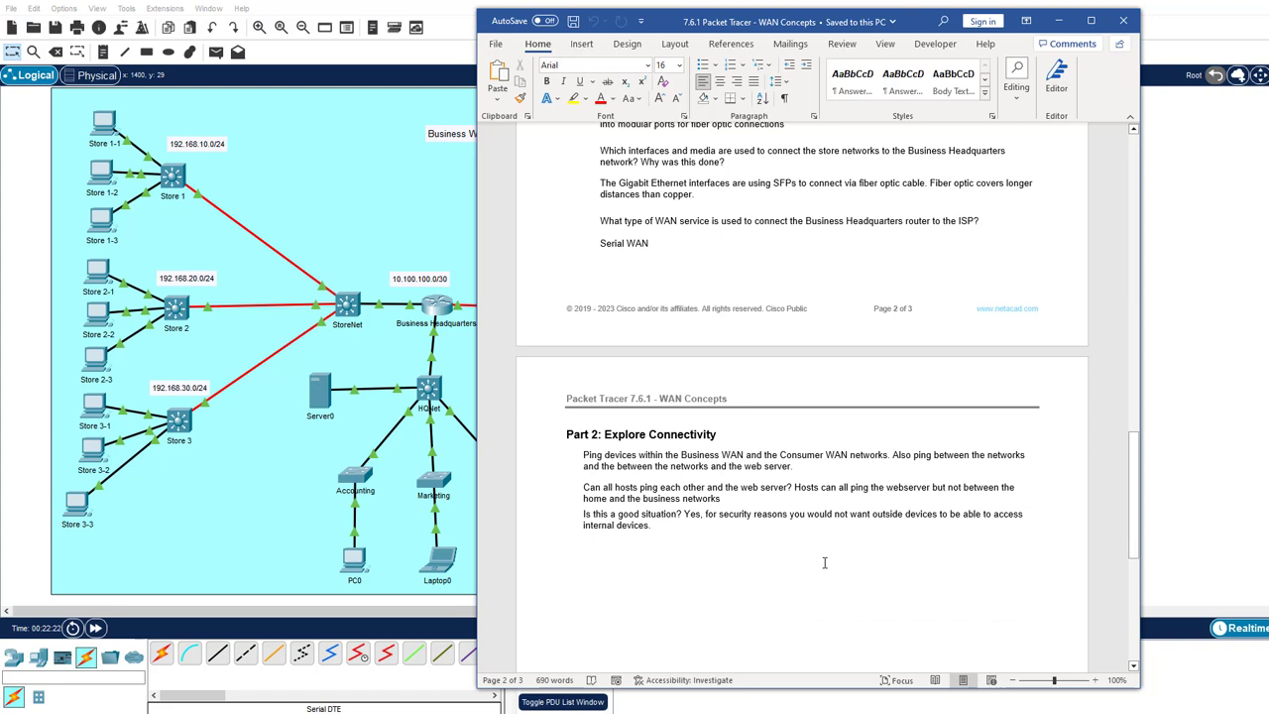